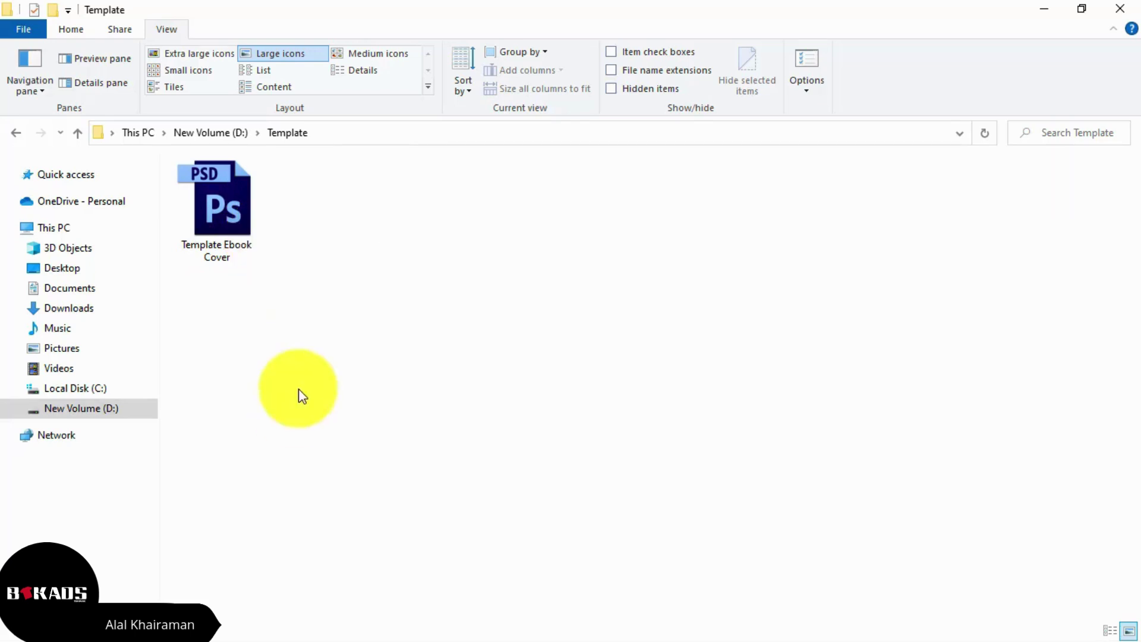
Open the Template Ebook Cover PSD file from the Template folder in Photoshop.
{"action": "double_click", "coordinate": [249, 246]}
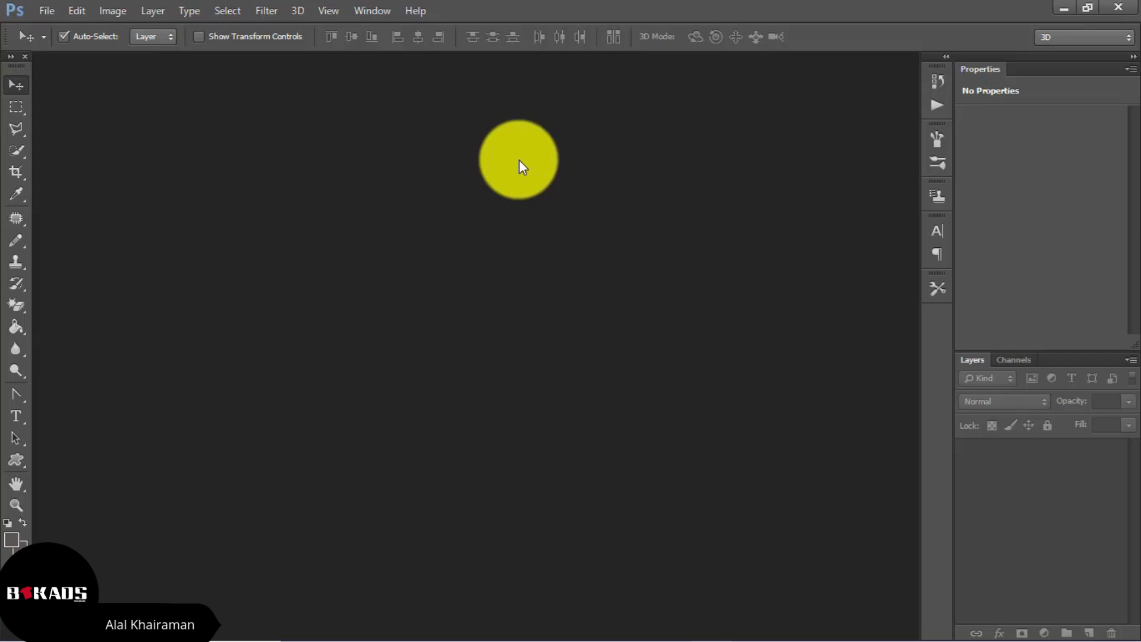
{"action": "left_click", "coordinate": [44, 10]}
{"action": "left_click", "coordinate": [55, 49]}
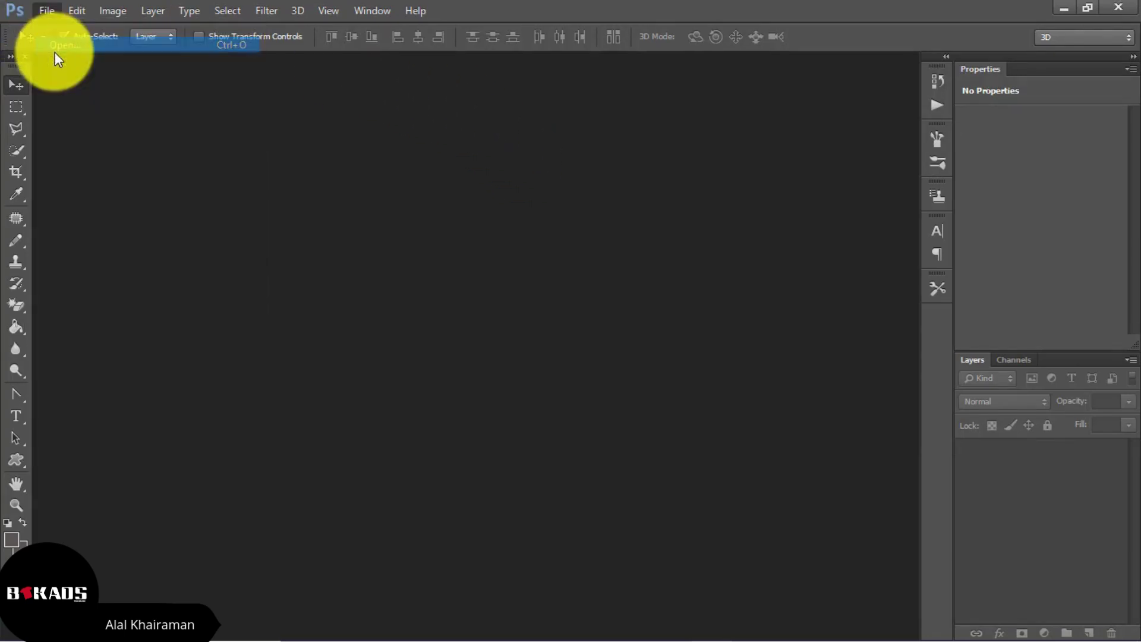
{"action": "left_click", "coordinate": [519, 169]}
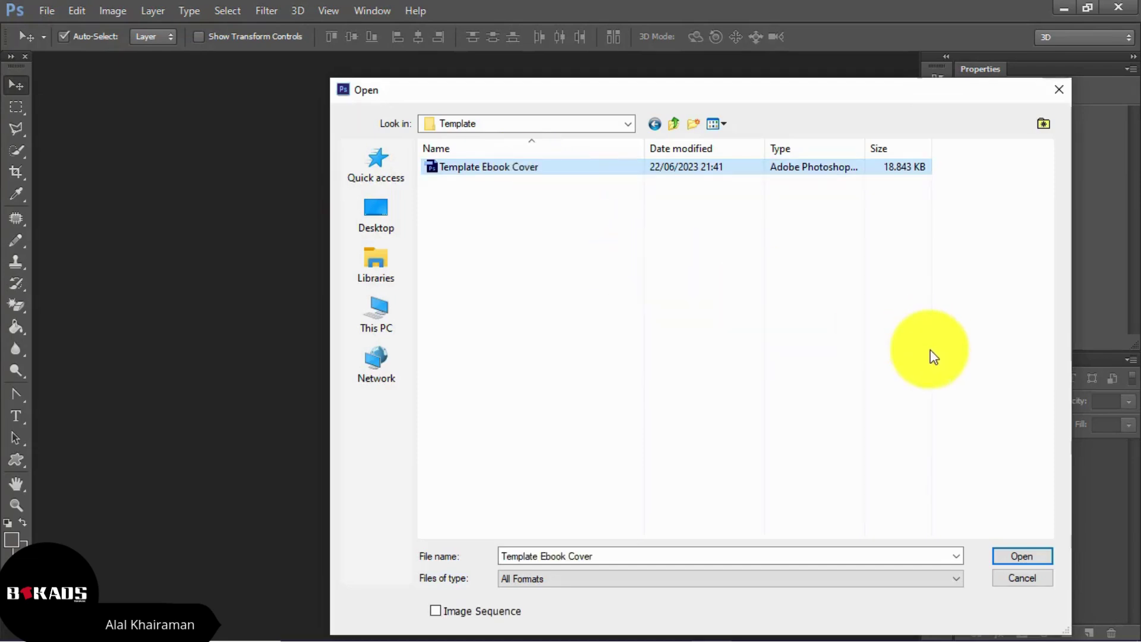
{"action": "left_click", "coordinate": [1014, 555]}
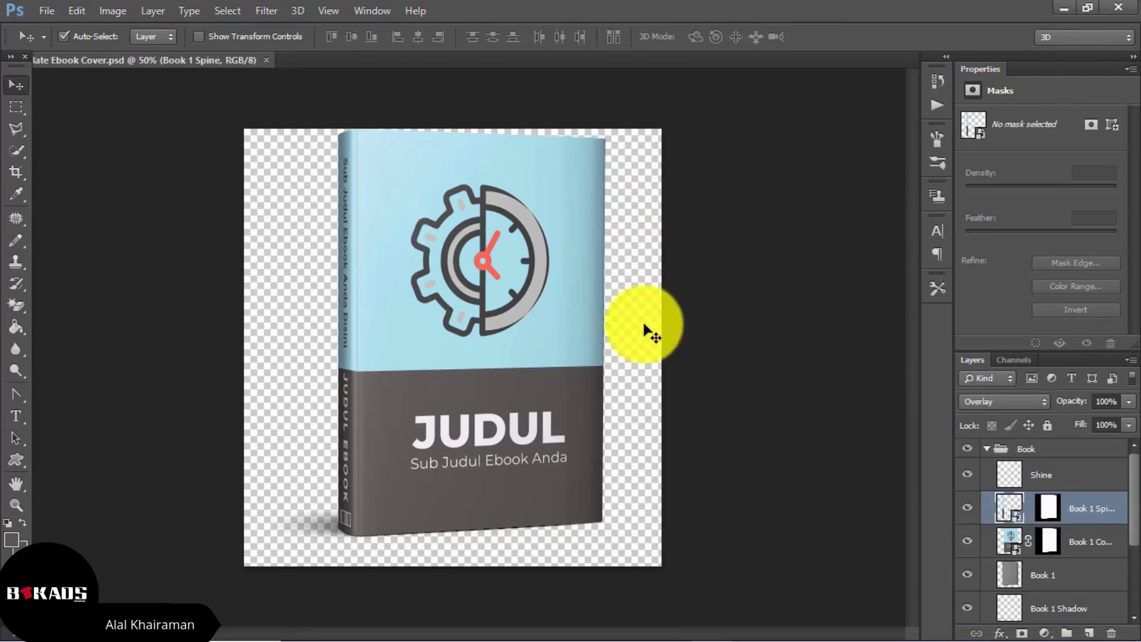
Open the contents of the Book 1 Cover smart object for editing.
{"action": "left_click", "coordinate": [1016, 555]}
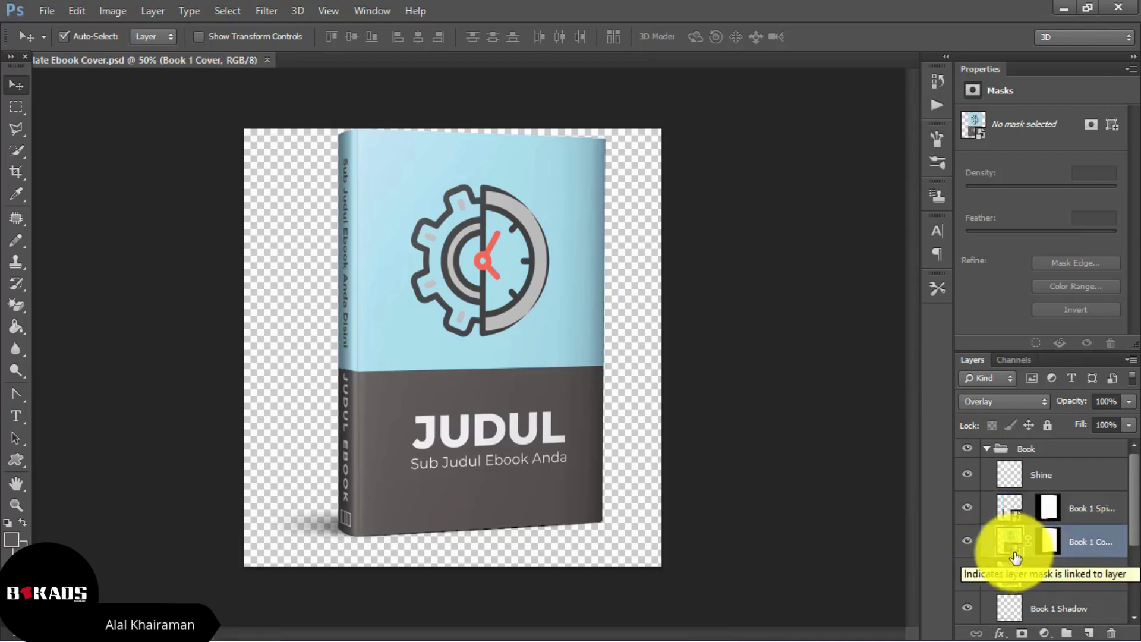
{"action": "double_click", "coordinate": [1018, 555]}
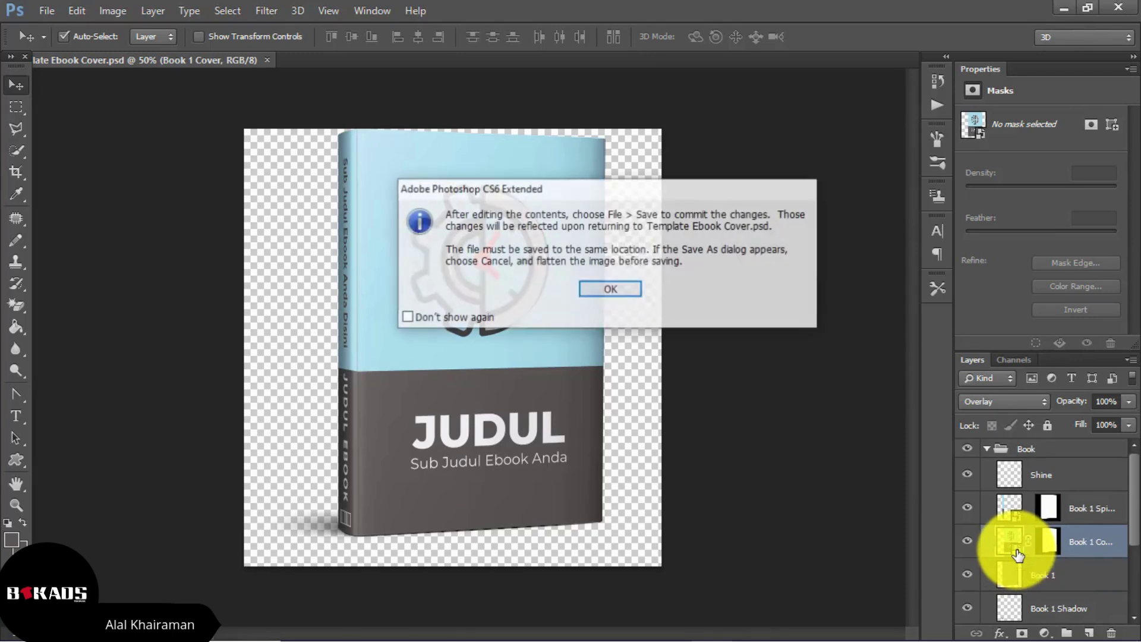
{"action": "left_click", "coordinate": [630, 287]}
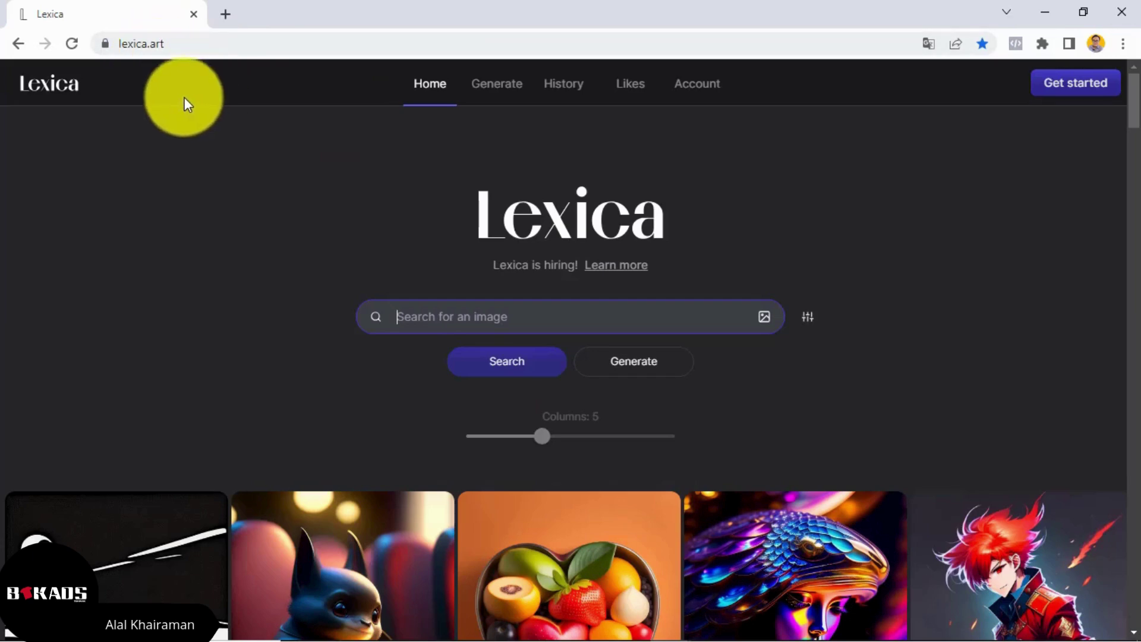
Switch to the Lexica site in the browser and look through the home page's image gallery.
{"action": "scroll", "coordinate": [303, 191], "scroll_direction": "down", "scroll_amount": 5}
{"action": "scroll", "coordinate": [306, 185], "scroll_direction": "up", "scroll_amount": 3}
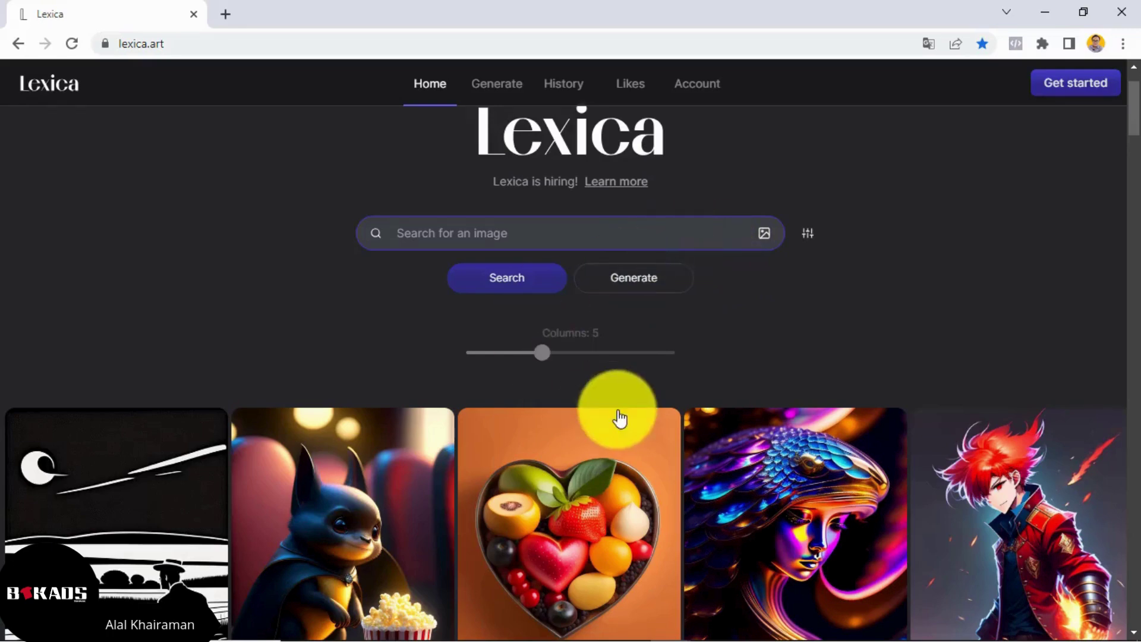
{"action": "scroll", "coordinate": [618, 410], "scroll_direction": "down", "scroll_amount": 10}
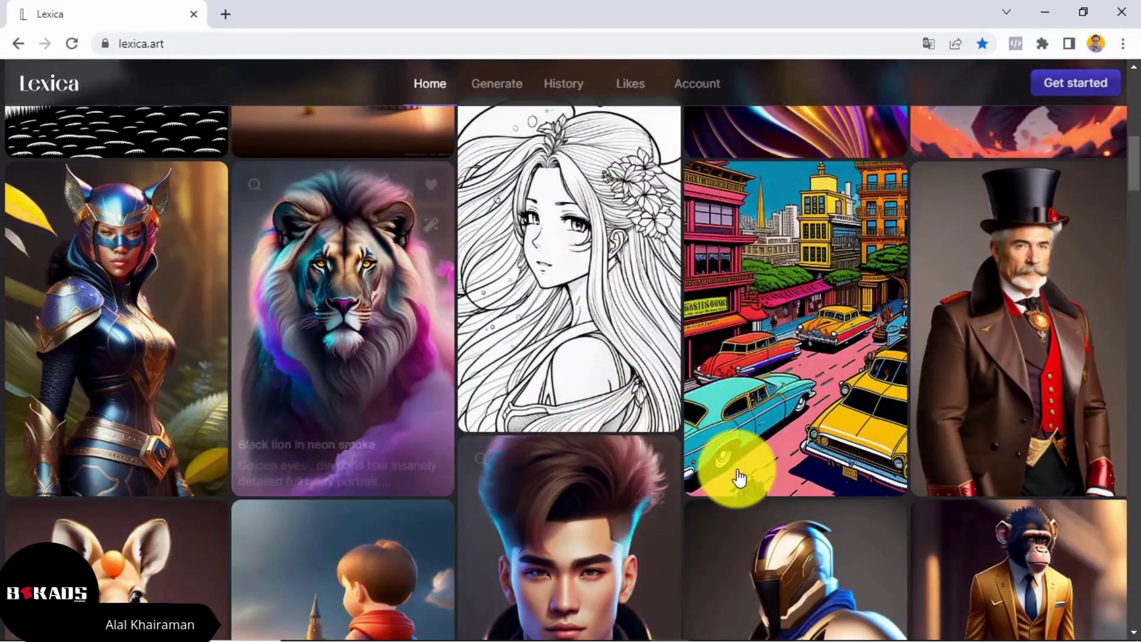
{"action": "scroll", "coordinate": [739, 476], "scroll_direction": "down", "scroll_amount": 3}
{"action": "scroll", "coordinate": [739, 475], "scroll_direction": "down", "scroll_amount": 10}
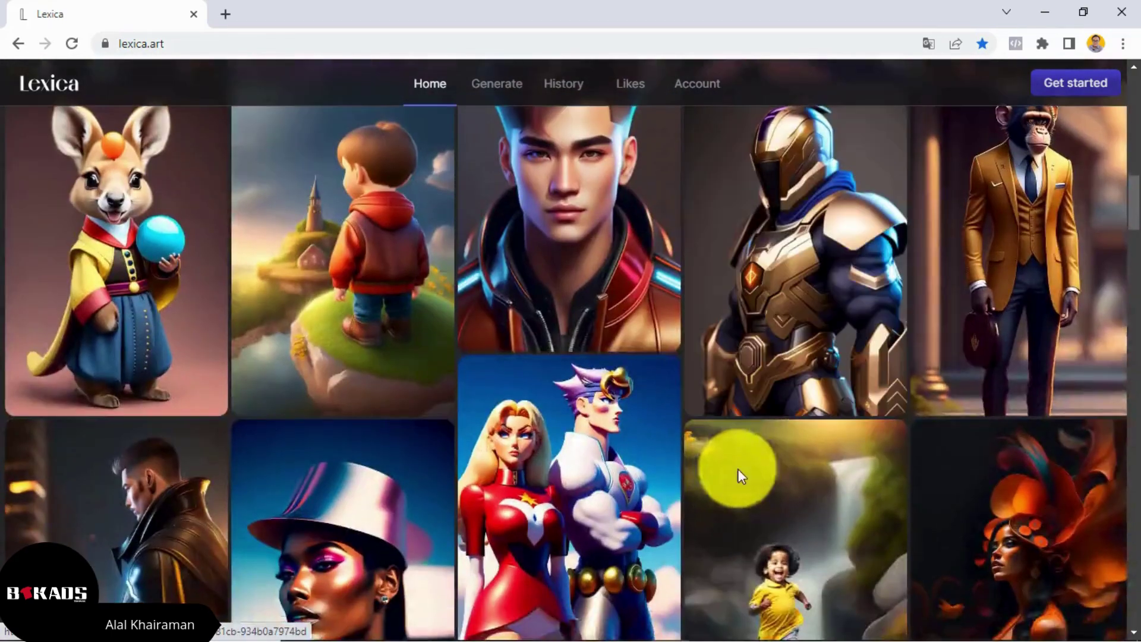
{"action": "scroll", "coordinate": [832, 502], "scroll_direction": "up", "scroll_amount": 20}
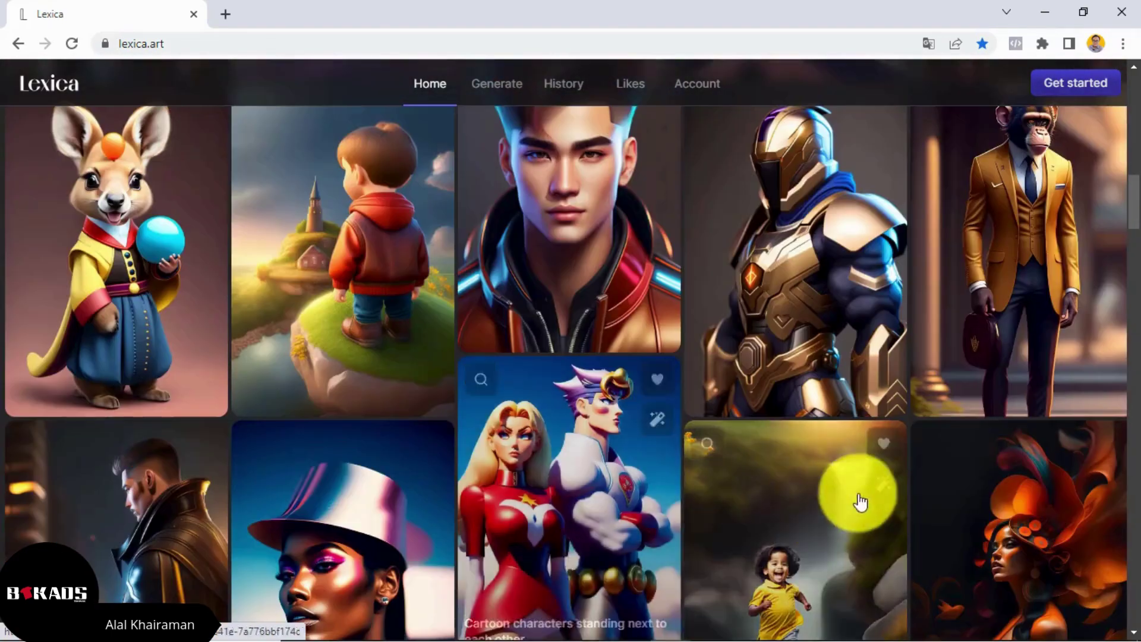
{"action": "scroll", "coordinate": [813, 503], "scroll_direction": "up", "scroll_amount": 4}
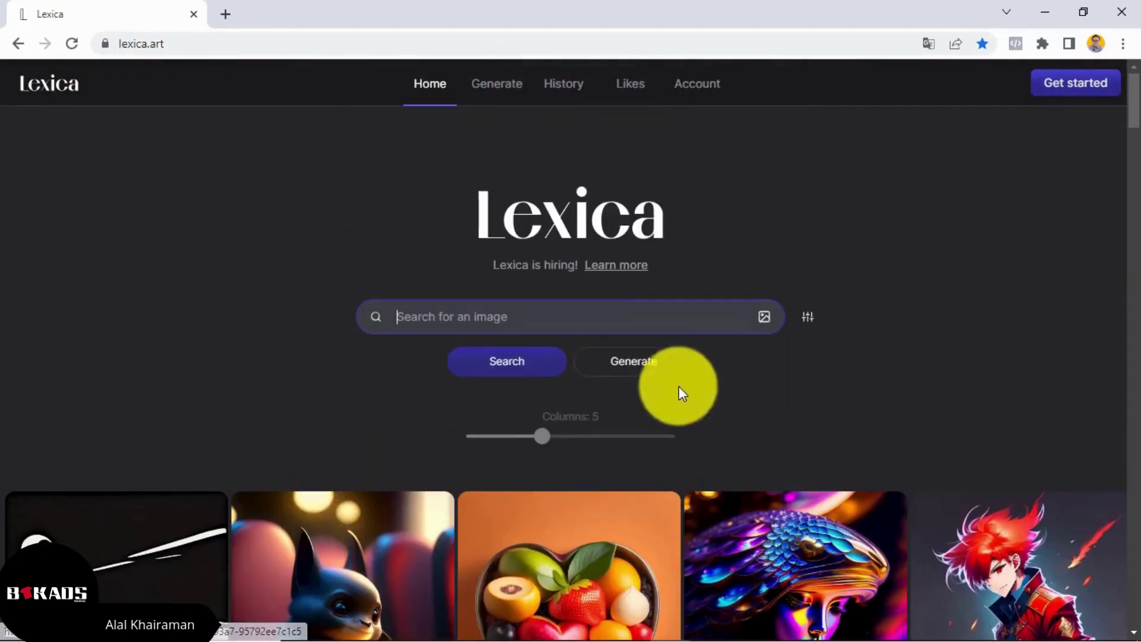
Search Lexica for "work" and look through the resulting images.
{"action": "left_click", "coordinate": [549, 318]}
{"action": "type", "text": "work"}
{"action": "scroll", "coordinate": [538, 262], "scroll_direction": "down", "scroll_amount": 1}
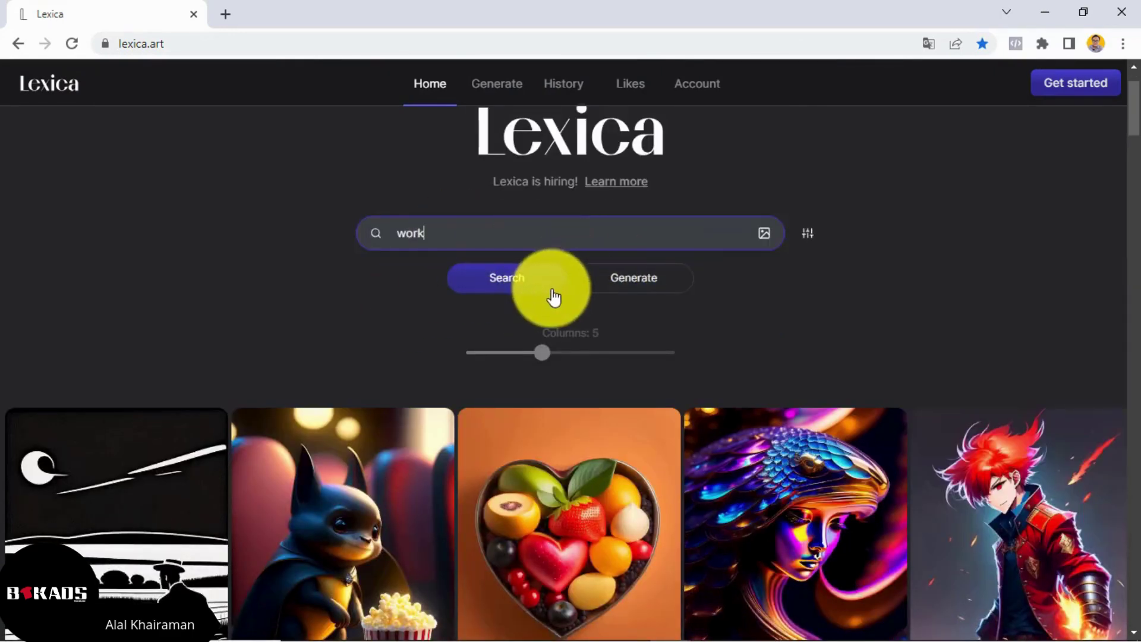
{"action": "left_click", "coordinate": [522, 282]}
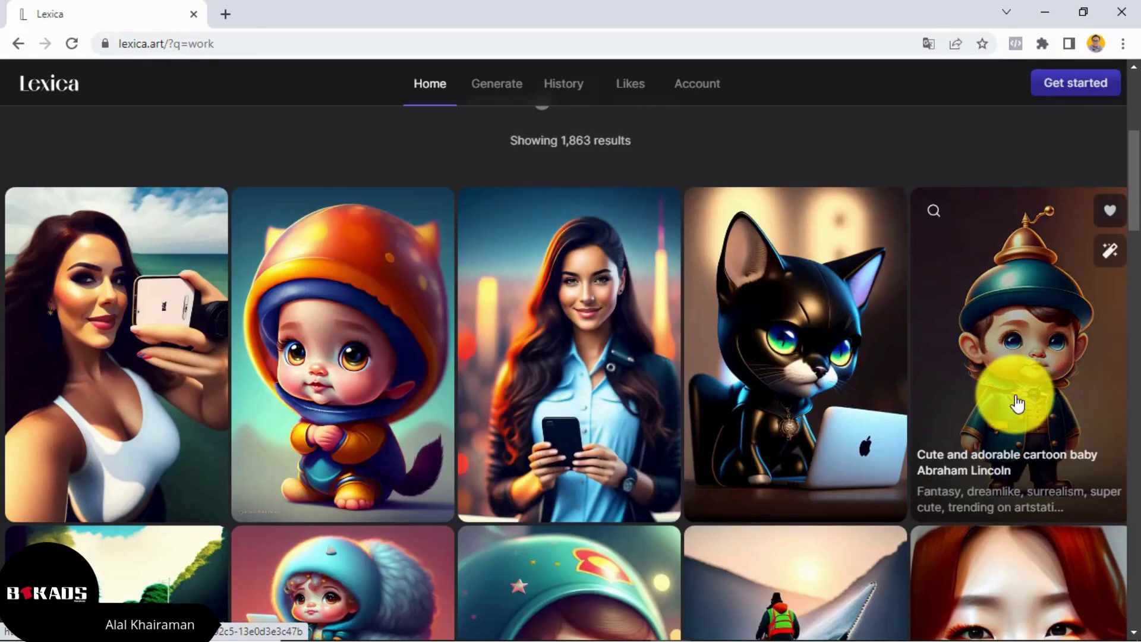
{"action": "scroll", "coordinate": [997, 397], "scroll_direction": "down", "scroll_amount": 7}
{"action": "scroll", "coordinate": [993, 395], "scroll_direction": "down", "scroll_amount": 15}
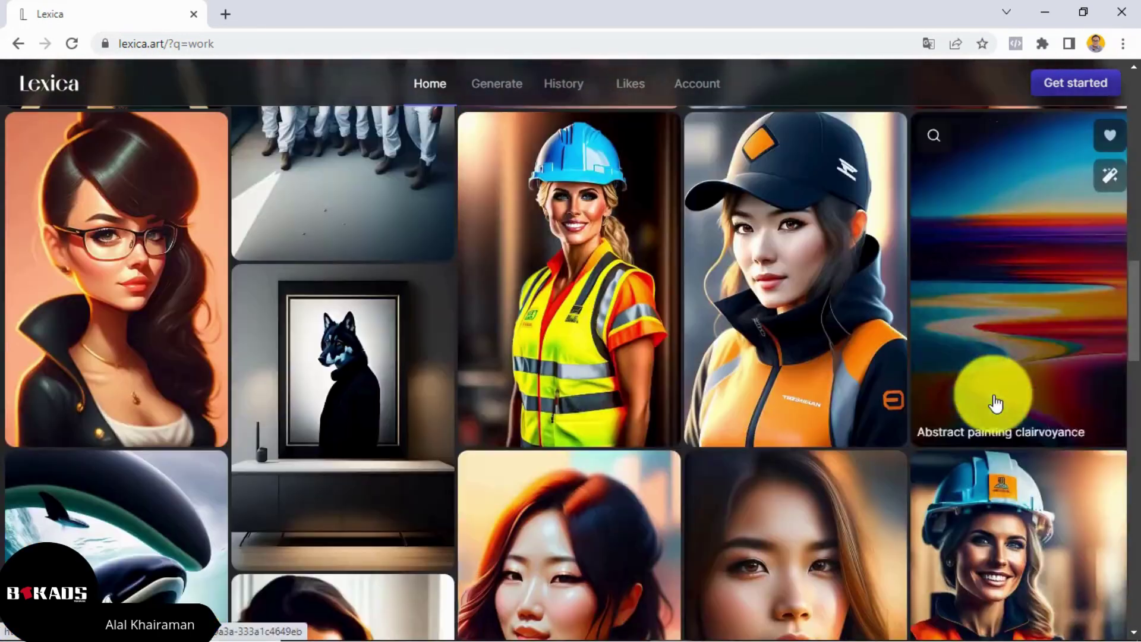
{"action": "scroll", "coordinate": [994, 400], "scroll_direction": "down", "scroll_amount": 4}
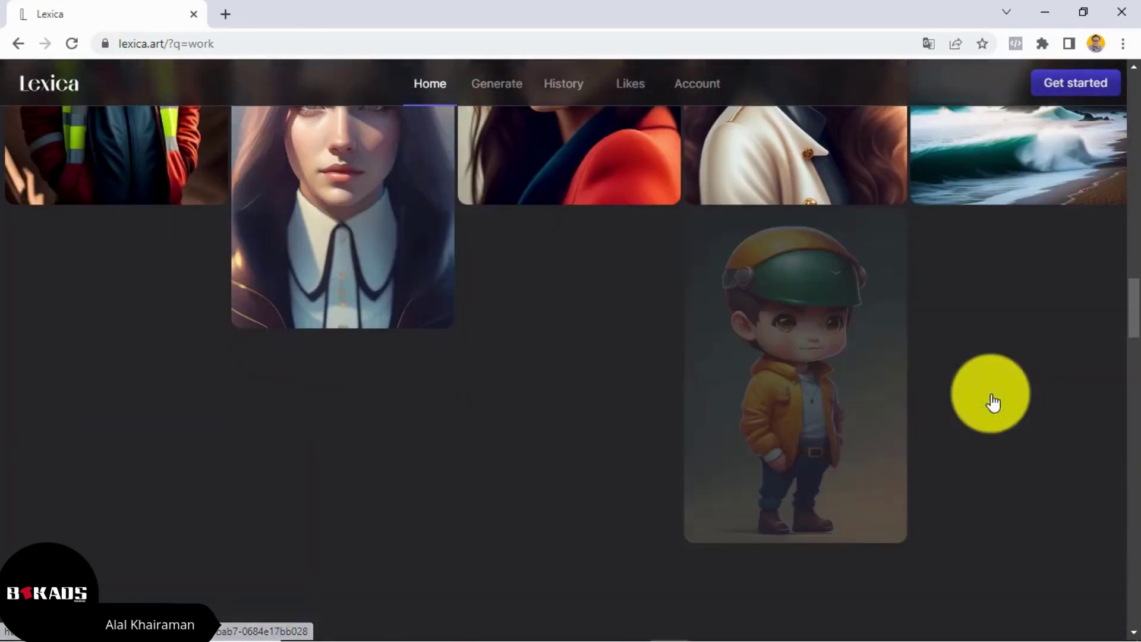
{"action": "scroll", "coordinate": [993, 400], "scroll_direction": "down", "scroll_amount": 4}
{"action": "scroll", "coordinate": [990, 398], "scroll_direction": "down", "scroll_amount": 8}
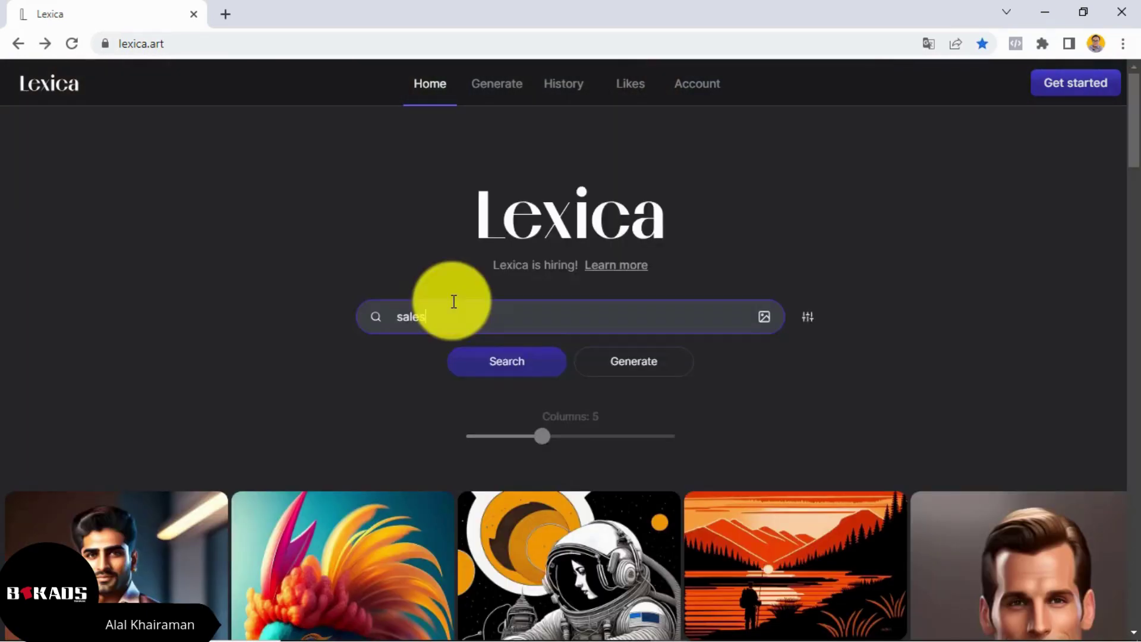
Search Lexica for "salesman" and look through the images for a suitable cover picture.
{"action": "type", "text": "n"}
{"action": "left_click", "coordinate": [523, 373]}
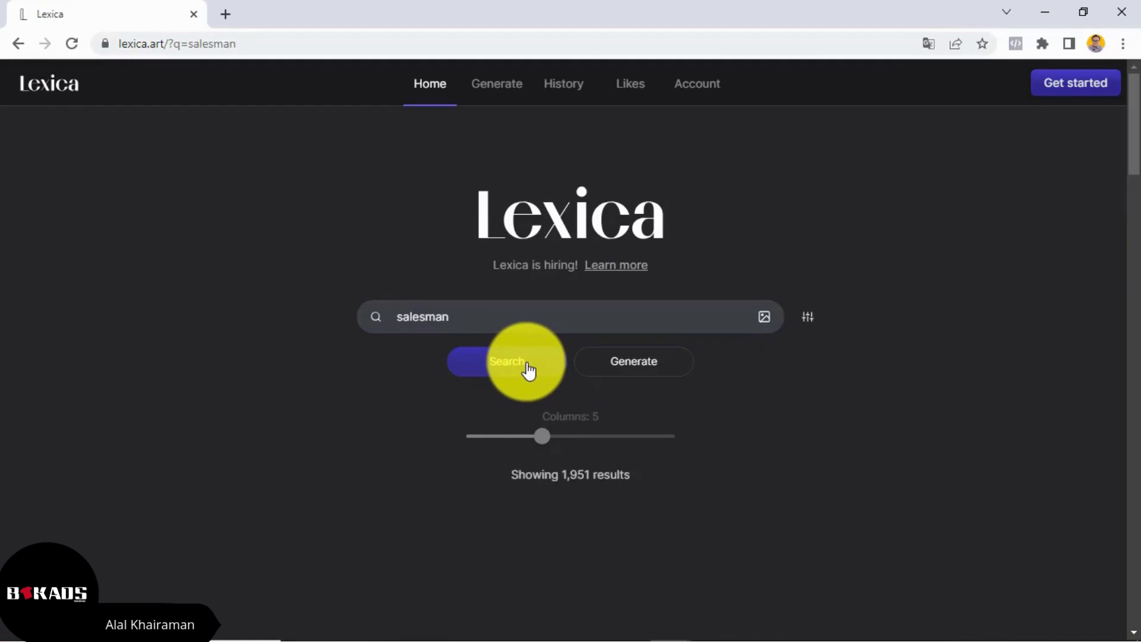
{"action": "scroll", "coordinate": [562, 395], "scroll_direction": "down", "scroll_amount": 4}
{"action": "scroll", "coordinate": [565, 393], "scroll_direction": "down", "scroll_amount": 3}
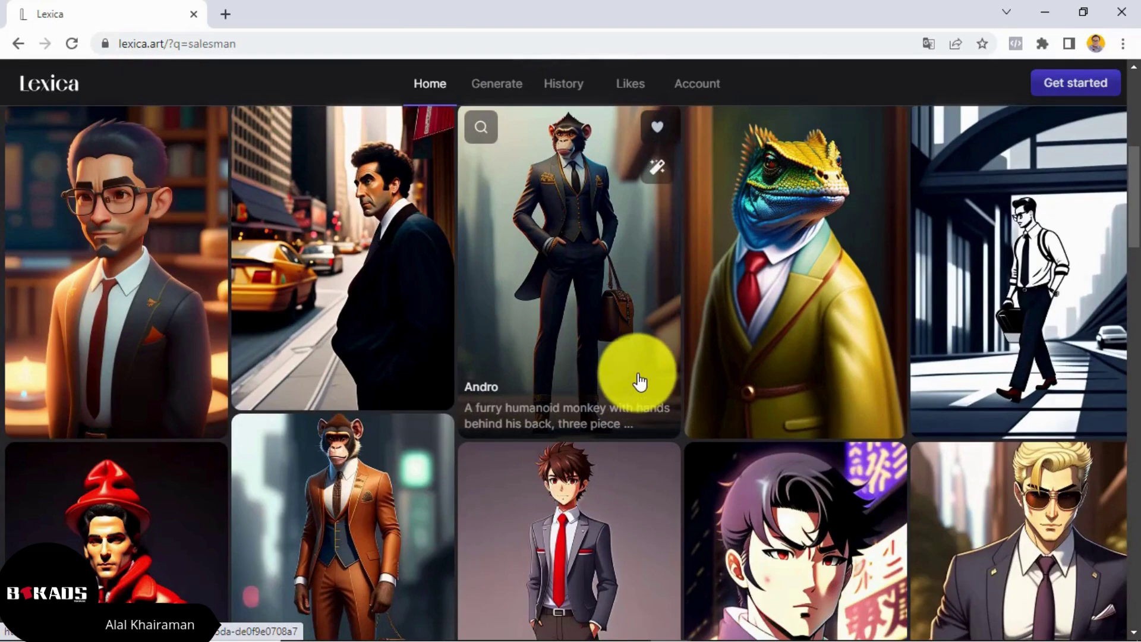
{"action": "scroll", "coordinate": [647, 365], "scroll_direction": "down", "scroll_amount": 3}
{"action": "scroll", "coordinate": [646, 365], "scroll_direction": "up", "scroll_amount": 3}
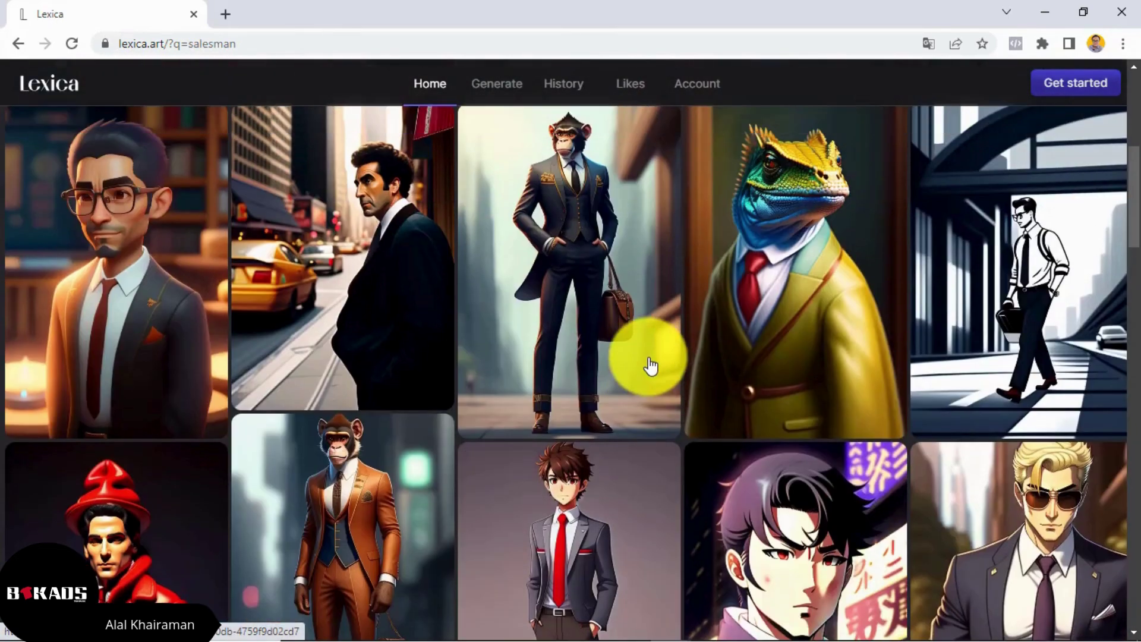
Compare the variants of the male teacher avatar with glasses and download the first image.
{"action": "left_click", "coordinate": [168, 286]}
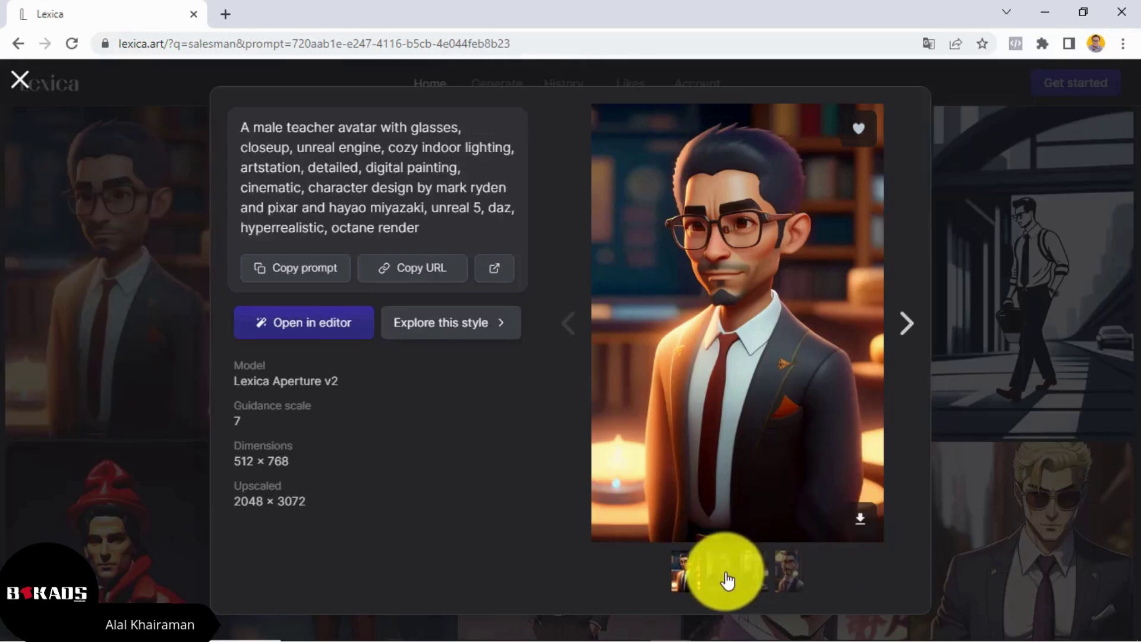
{"action": "left_click", "coordinate": [732, 581]}
{"action": "left_click", "coordinate": [765, 585]}
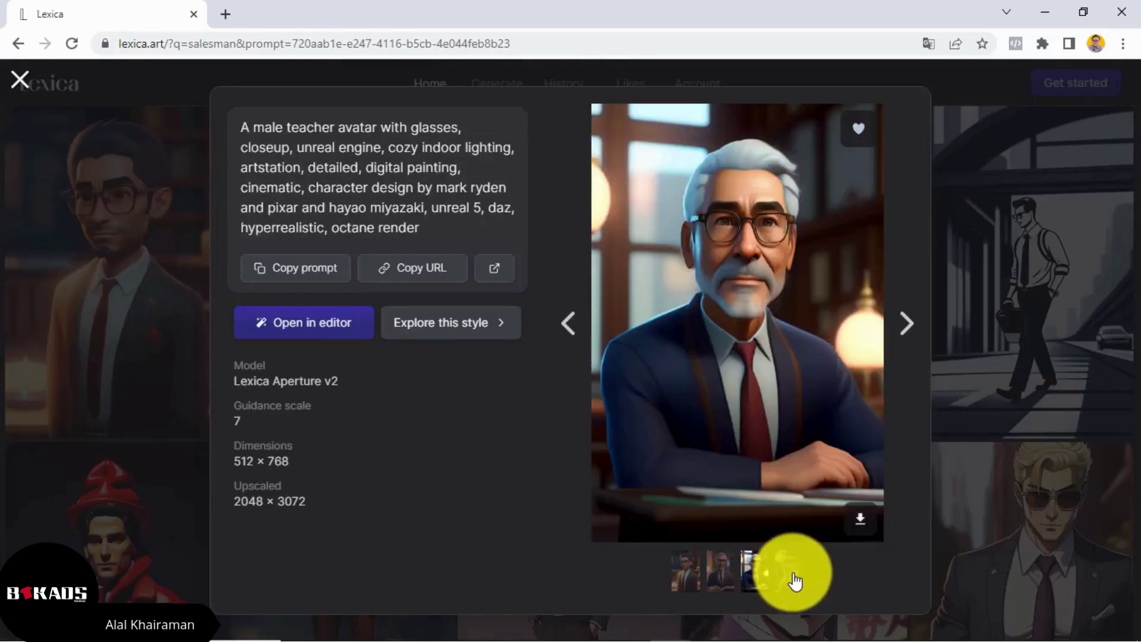
{"action": "left_click", "coordinate": [793, 577]}
{"action": "left_click", "coordinate": [688, 570]}
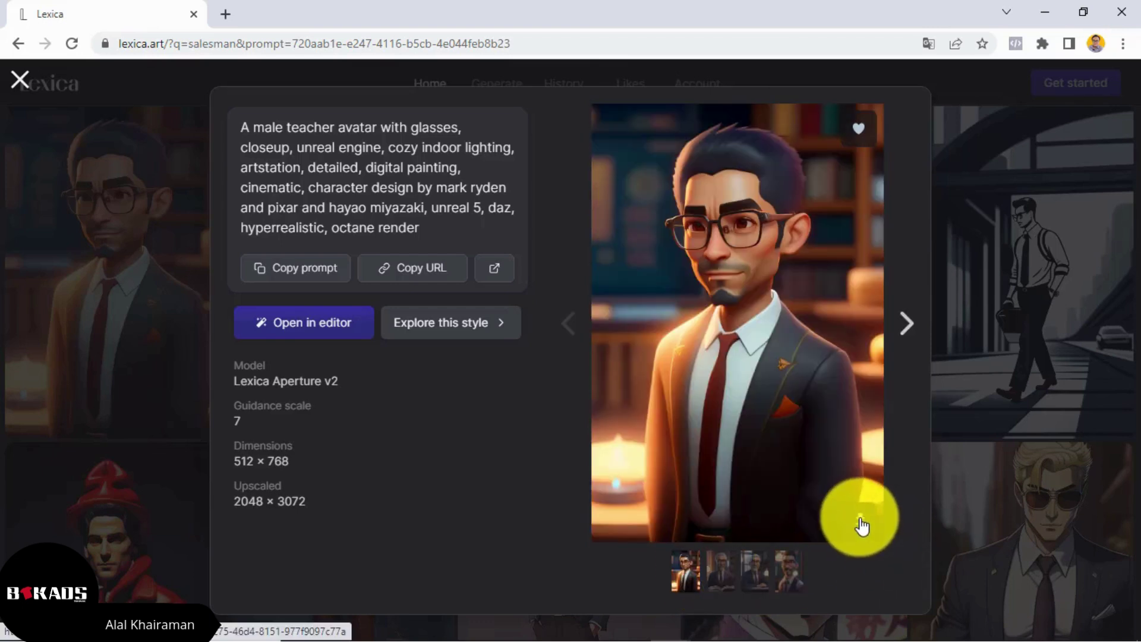
{"action": "left_click", "coordinate": [861, 527]}
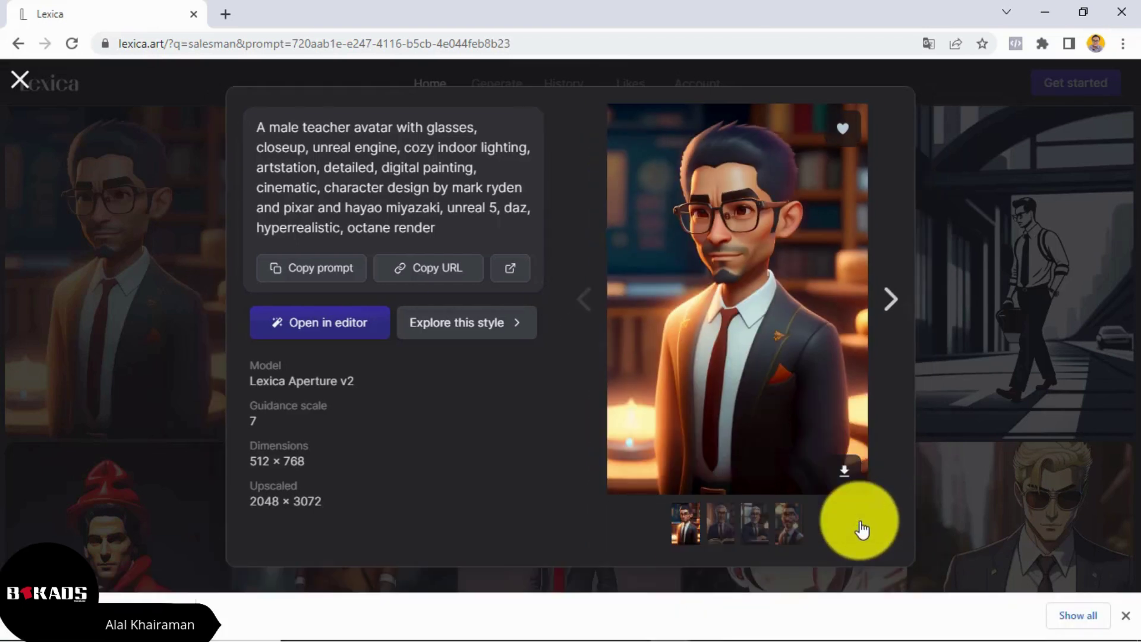
{"action": "left_click", "coordinate": [1004, 229]}
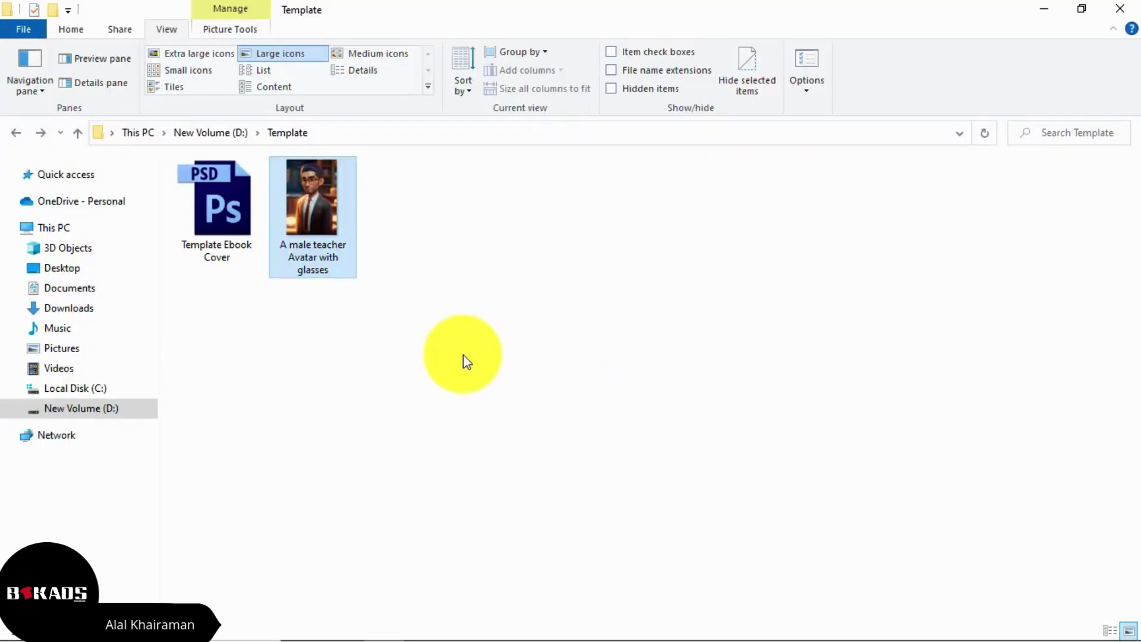
Open A male teacher Avatar with glasses.jpg in Photoshop and copy it into the Layer 4.psb cover document above Layer 13.
{"action": "left_click", "coordinate": [463, 354]}
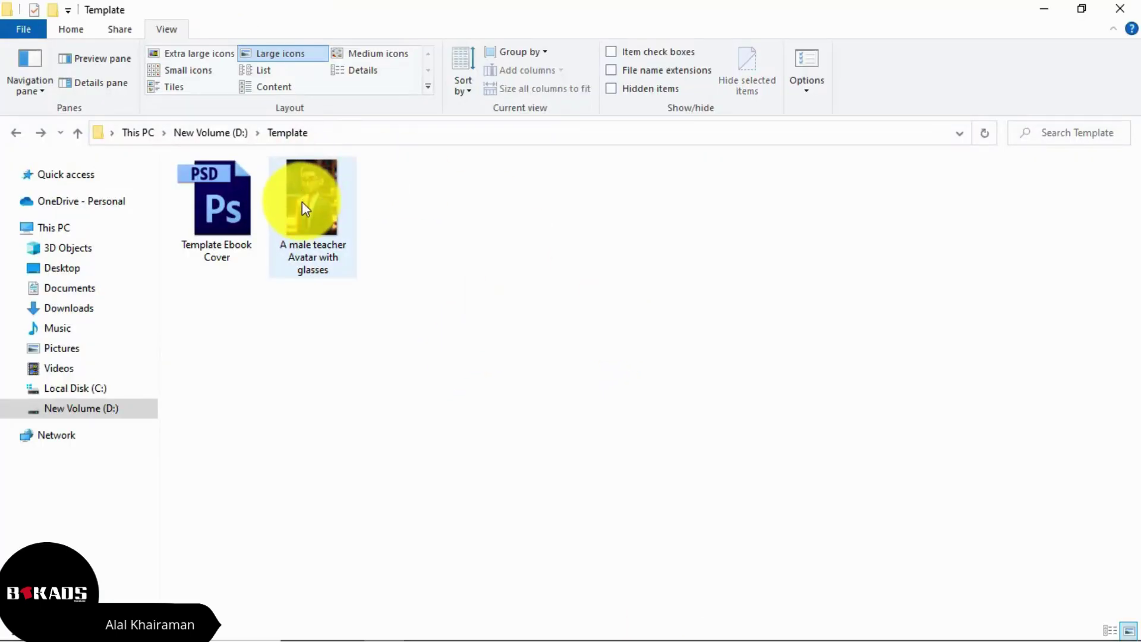
{"action": "mouse_move", "coordinate": [302, 202]}
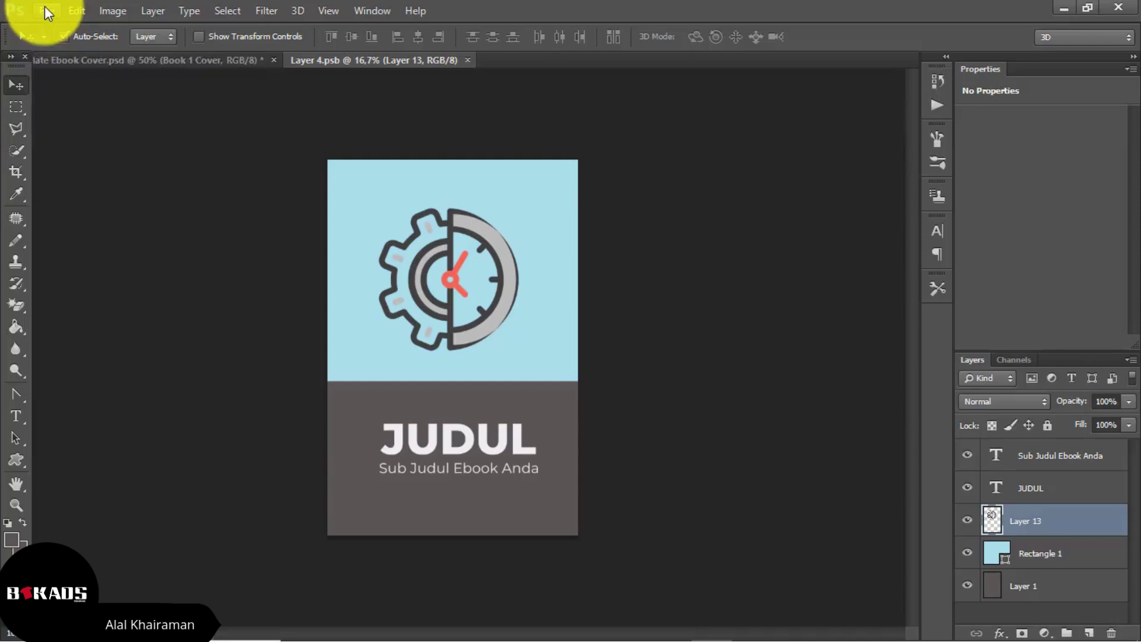
{"action": "left_click", "coordinate": [46, 11]}
{"action": "left_click", "coordinate": [65, 45]}
{"action": "left_click", "coordinate": [483, 189]}
{"action": "double_click", "coordinate": [483, 188]}
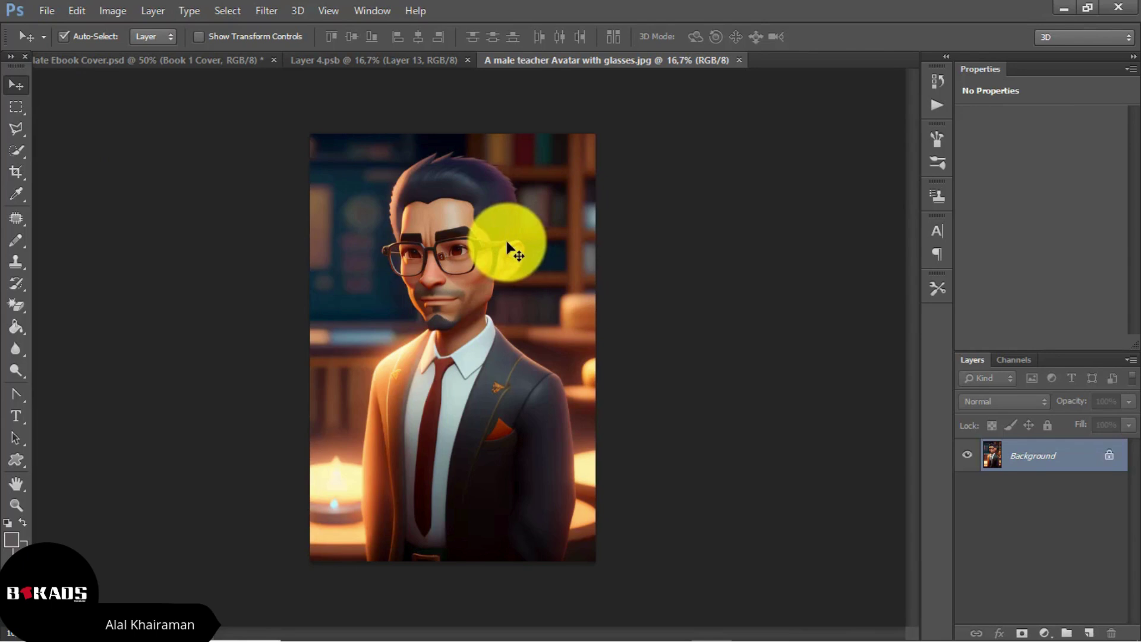
{"action": "left_click", "coordinate": [411, 60]}
{"action": "left_click_drag", "start_coordinate": [411, 62], "coordinate": [494, 282]}
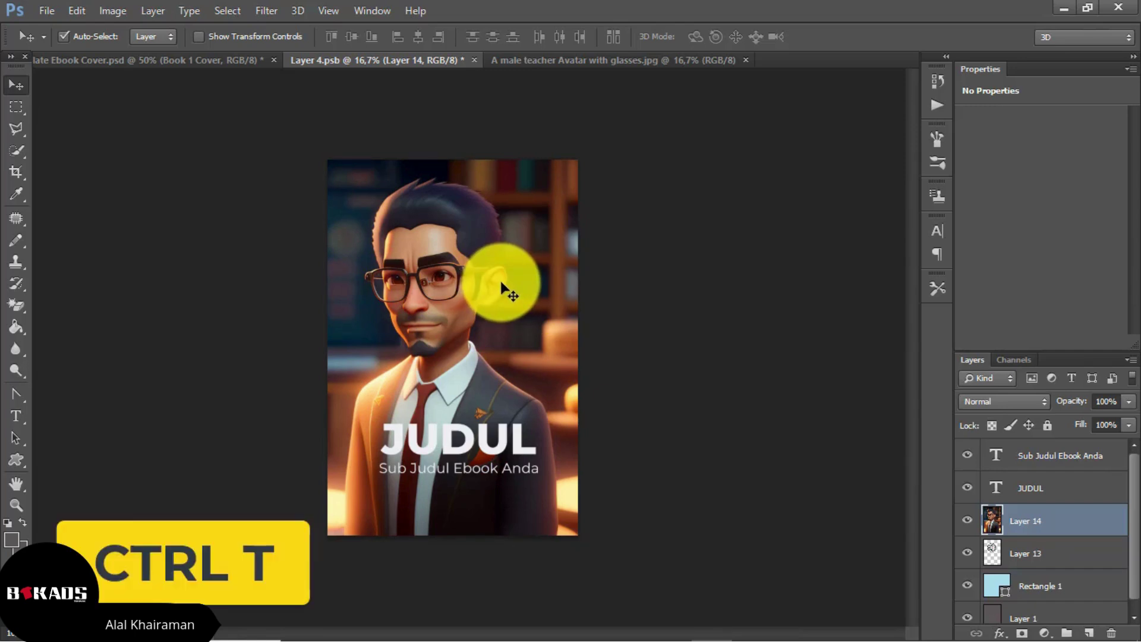
Scale the avatar image proportionally to 90% and reposition it so it fills the whole cover.
{"action": "key", "text": "ctrl+t"}
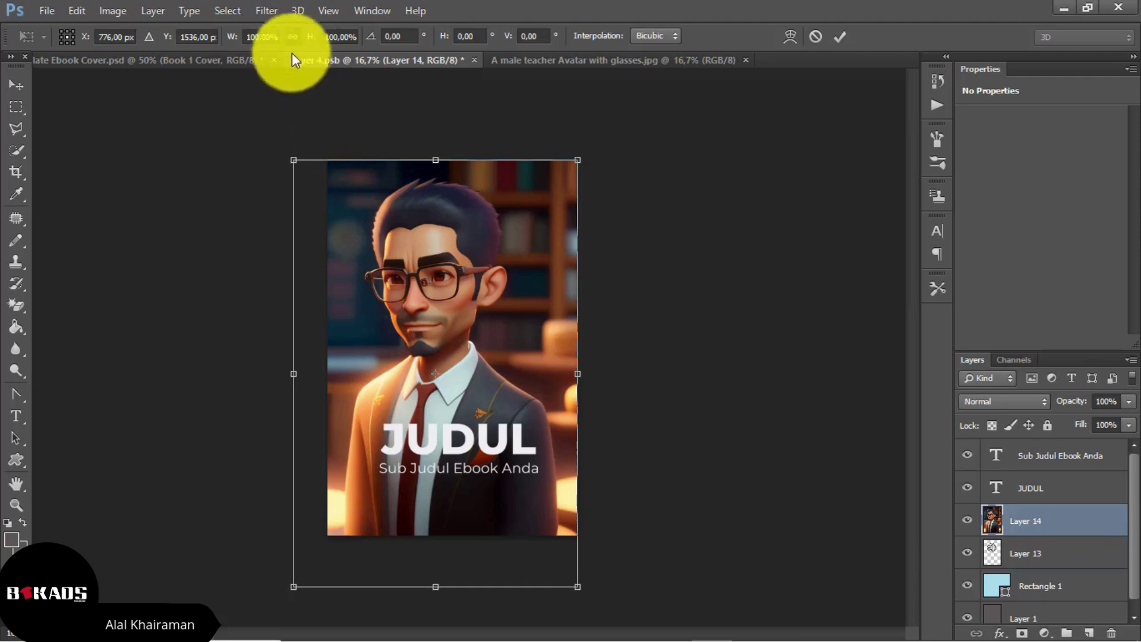
{"action": "left_click", "coordinate": [291, 37]}
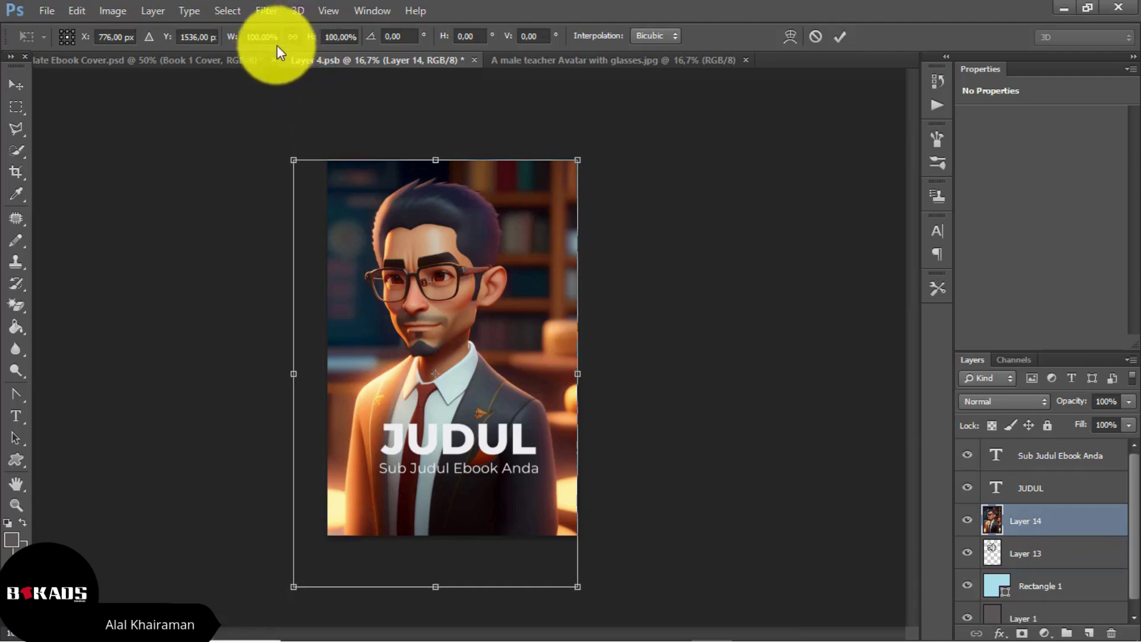
{"action": "left_click_drag", "start_coordinate": [256, 35], "coordinate": [215, 37]}
{"action": "type", "text": "90"}
{"action": "key", "text": "Return"}
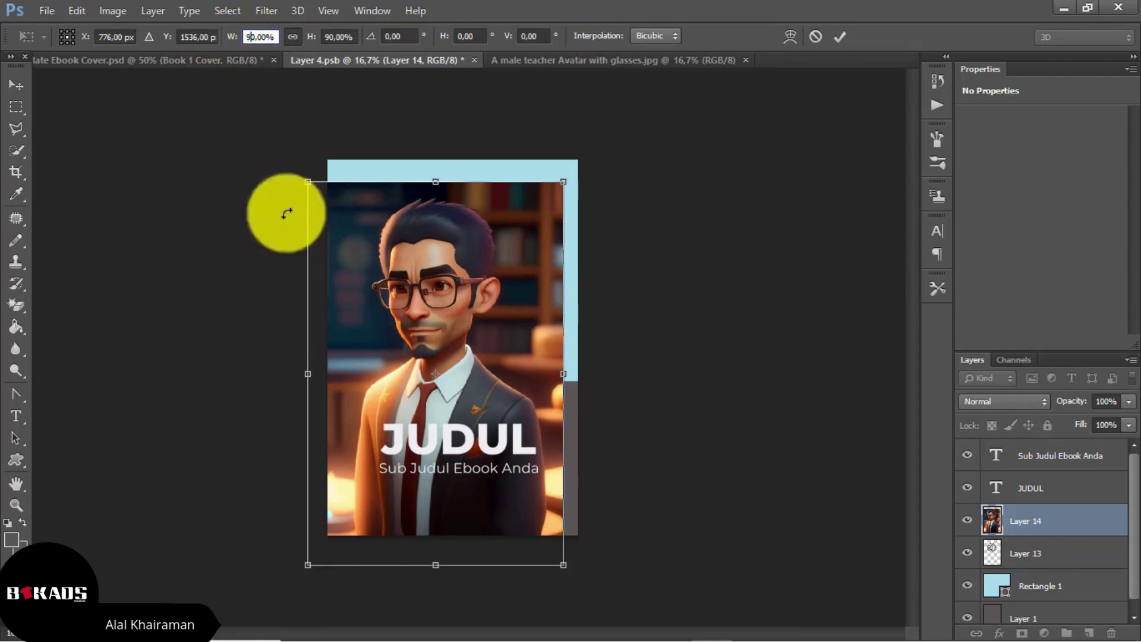
{"action": "left_click_drag", "start_coordinate": [415, 246], "coordinate": [432, 225]}
{"action": "left_click", "coordinate": [15, 111]}
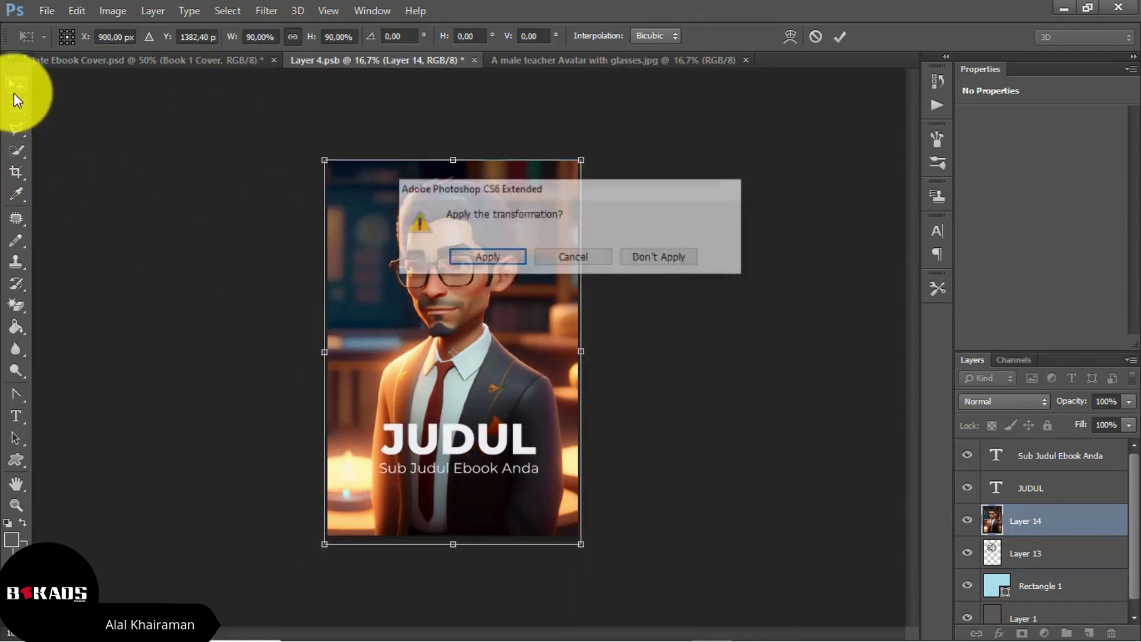
{"action": "left_click", "coordinate": [506, 264]}
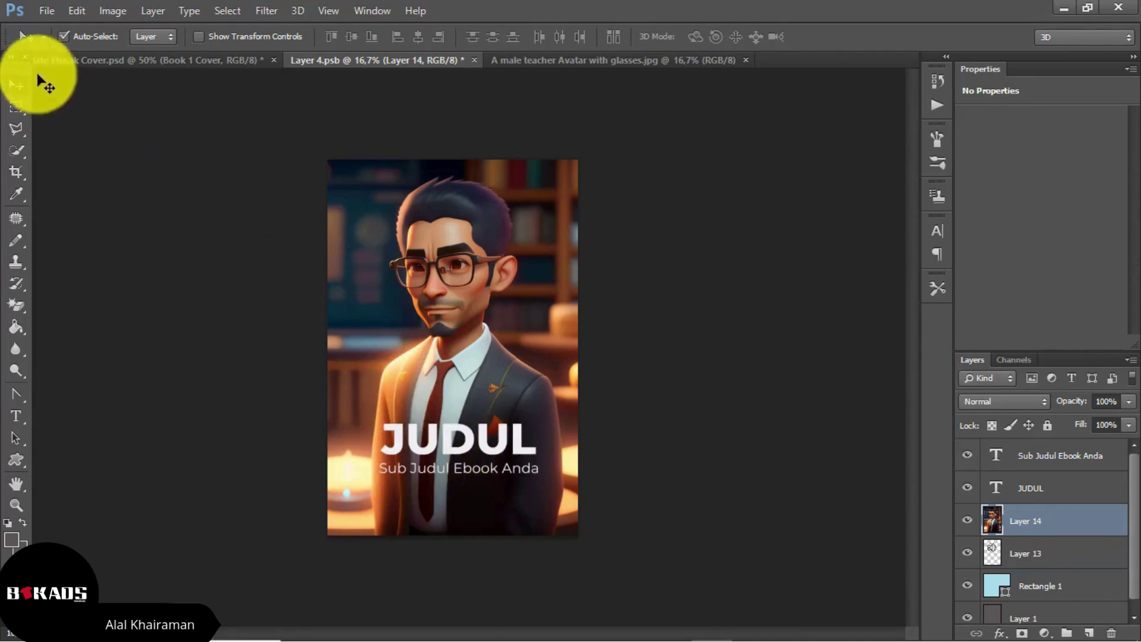
Save the Layer 4.psb cover document, check the 3D book mockup, and close the male teacher avatar image.
{"action": "left_click", "coordinate": [41, 12]}
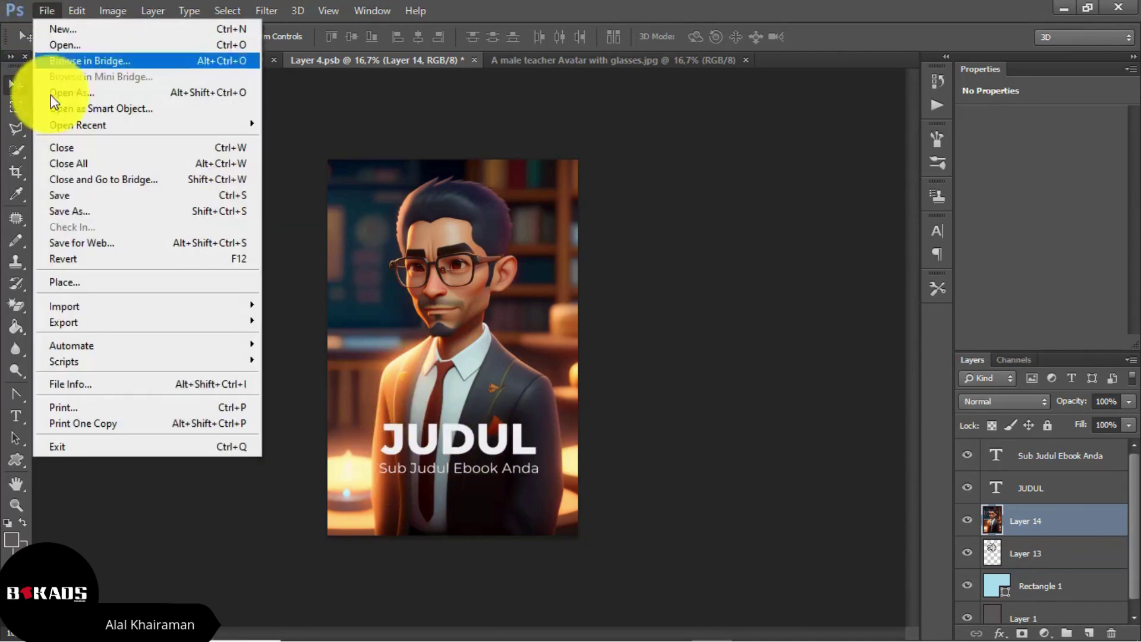
{"action": "left_click", "coordinate": [80, 201]}
{"action": "left_click", "coordinate": [224, 58]}
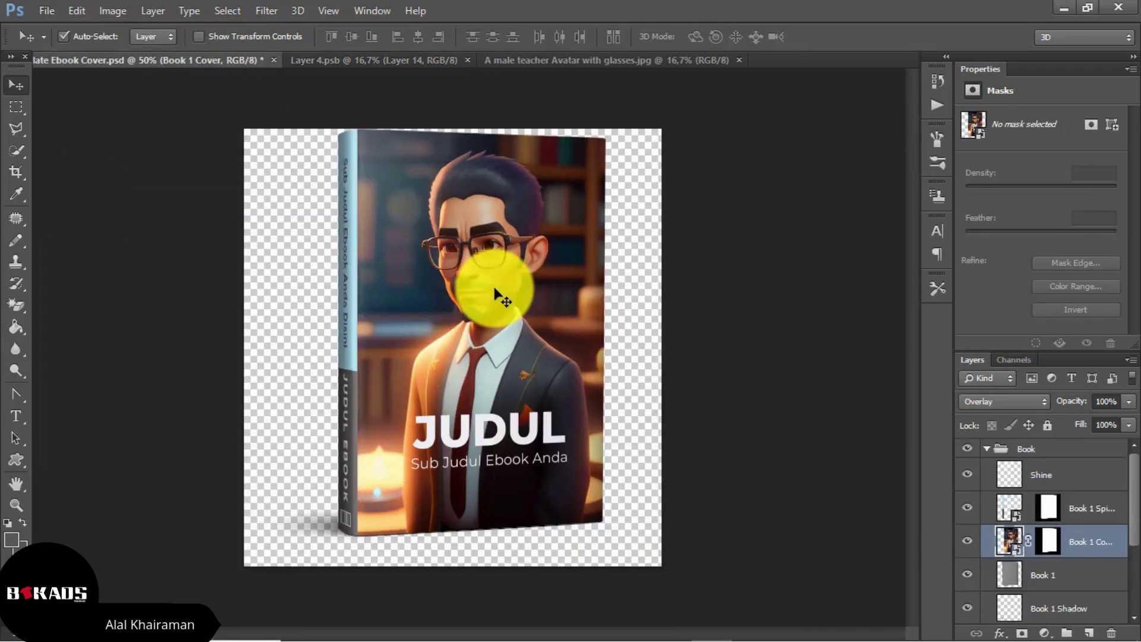
{"action": "left_click", "coordinate": [630, 62]}
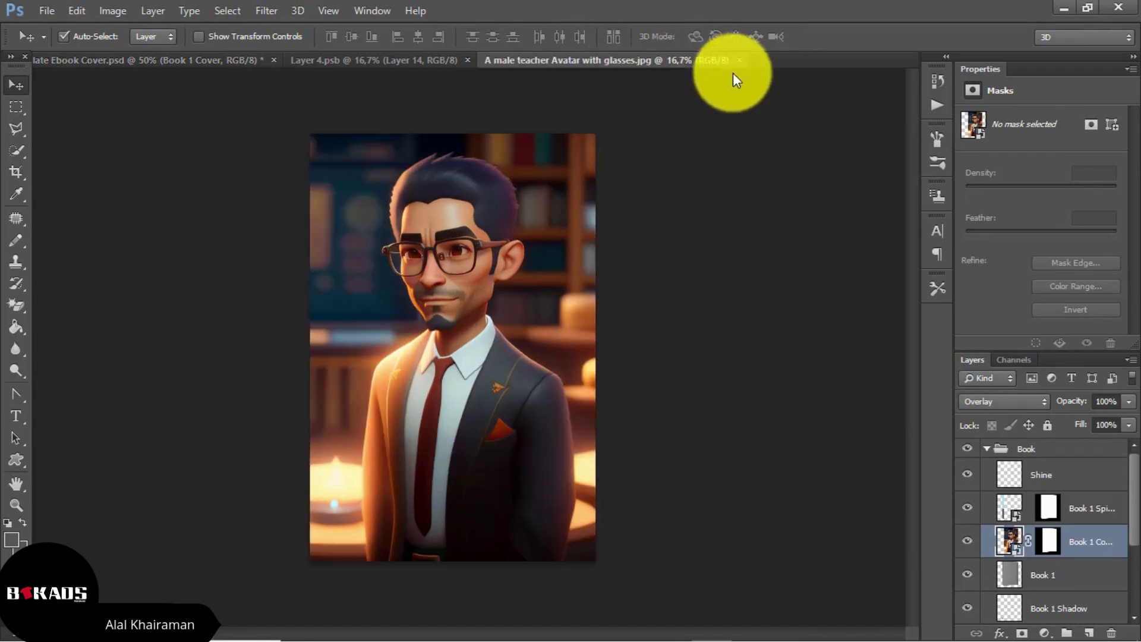
{"action": "left_click", "coordinate": [739, 61]}
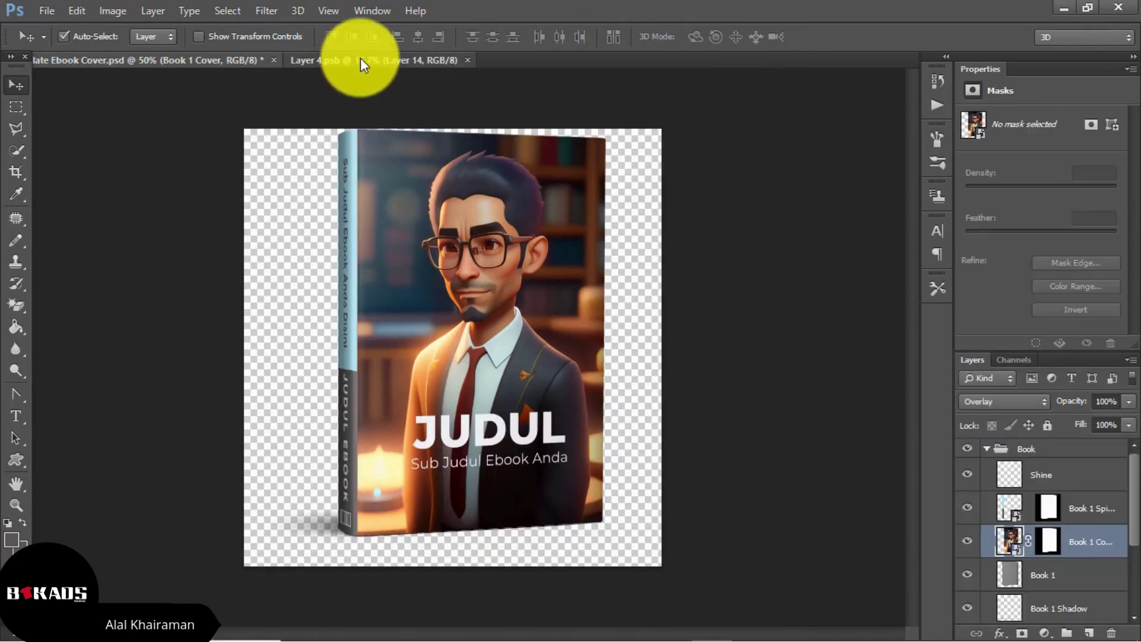
Draw a rectangle shape about 1998 x 1062 px above Layer 14, covering the cover's lower part behind the title texts.
{"action": "left_click", "coordinate": [360, 60]}
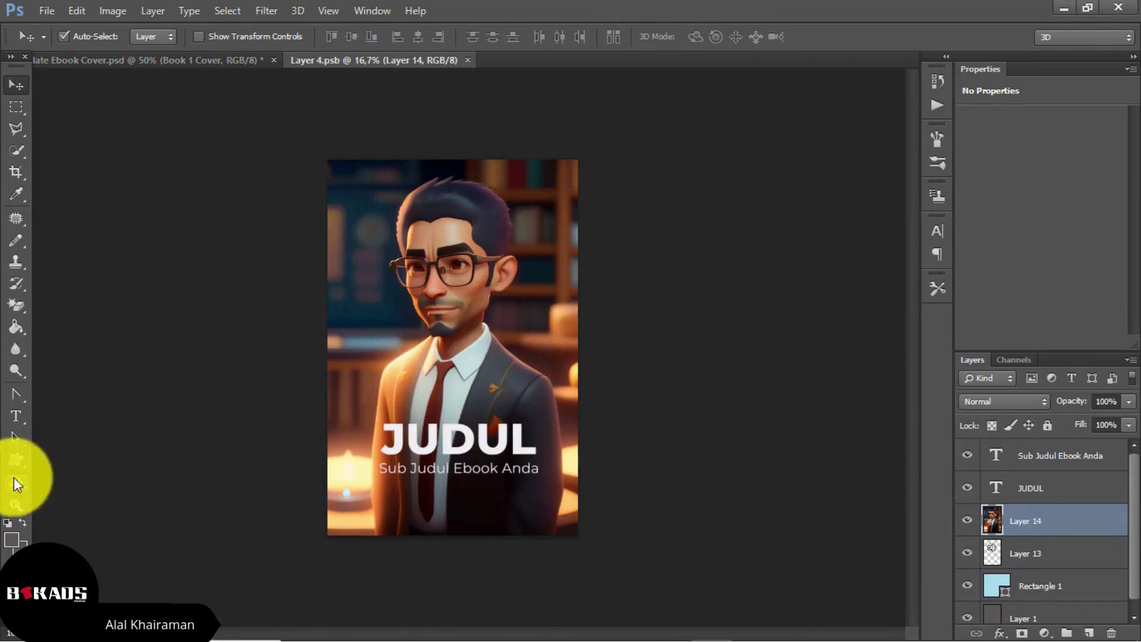
{"action": "left_click", "coordinate": [503, 410]}
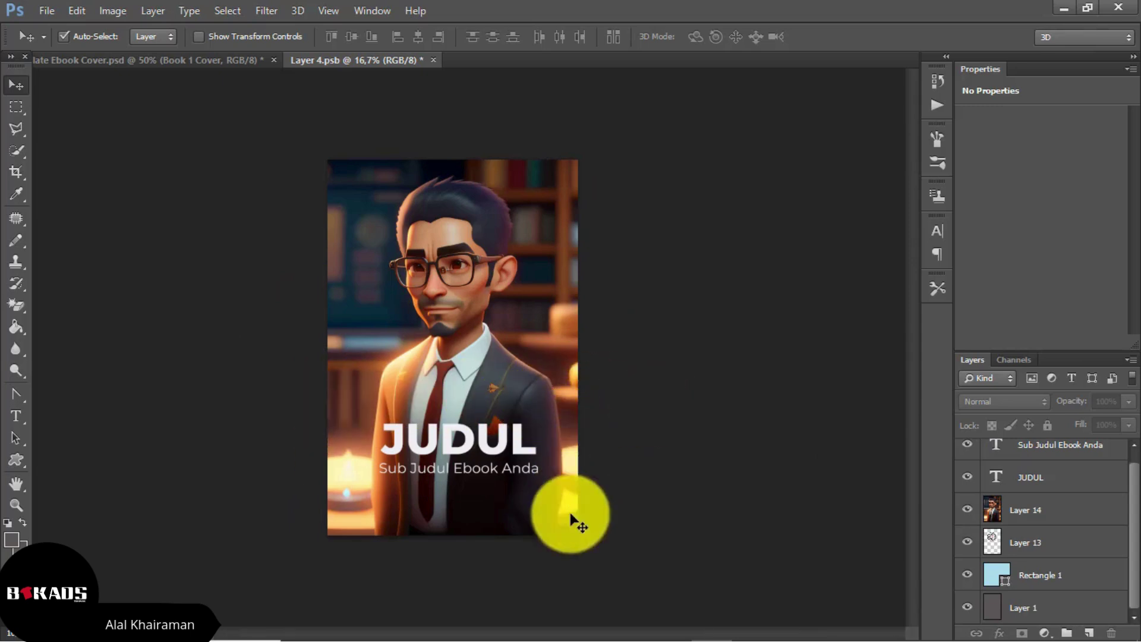
{"action": "left_click", "coordinate": [989, 512]}
{"action": "left_click_drag", "start_coordinate": [20, 460], "coordinate": [99, 465]}
{"action": "key", "text": "shift+u"}
{"action": "left_click_drag", "start_coordinate": [320, 397], "coordinate": [599, 546]}
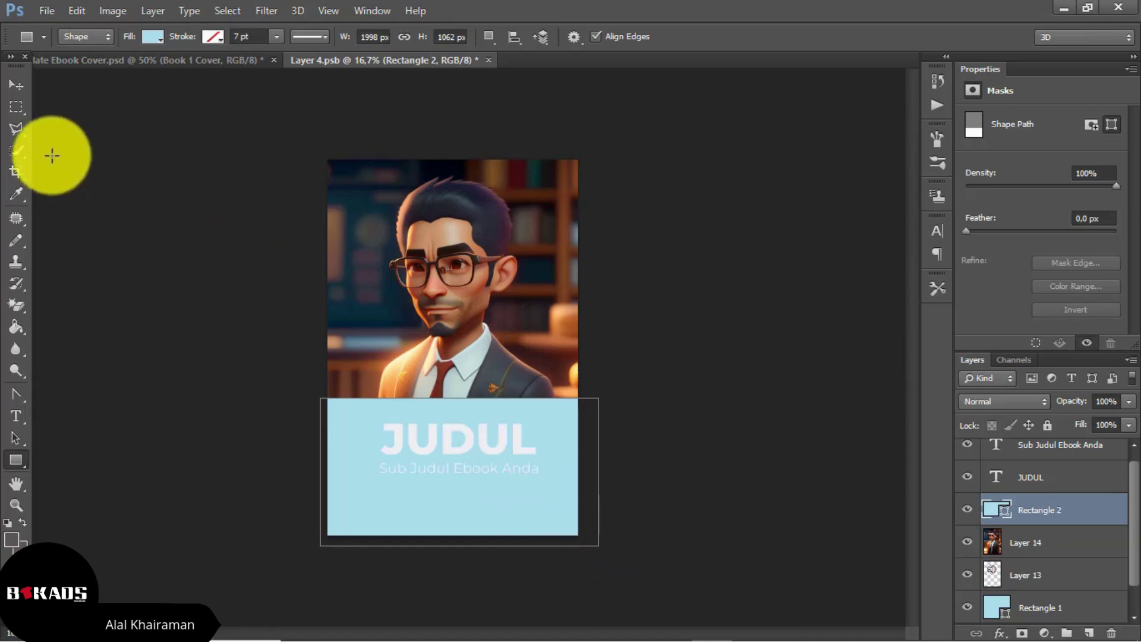
Pick a strong red as the foreground color and fill the new rectangle behind the title with it.
{"action": "left_click", "coordinate": [16, 85]}
{"action": "left_click", "coordinate": [13, 540]}
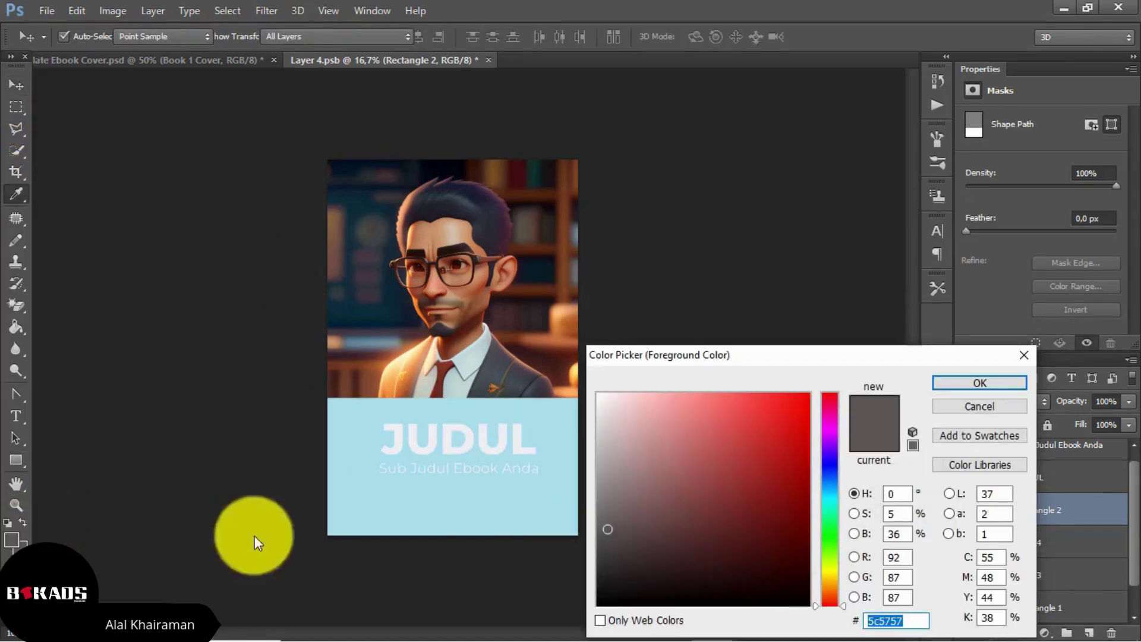
{"action": "left_click", "coordinate": [812, 454]}
{"action": "left_click", "coordinate": [954, 387]}
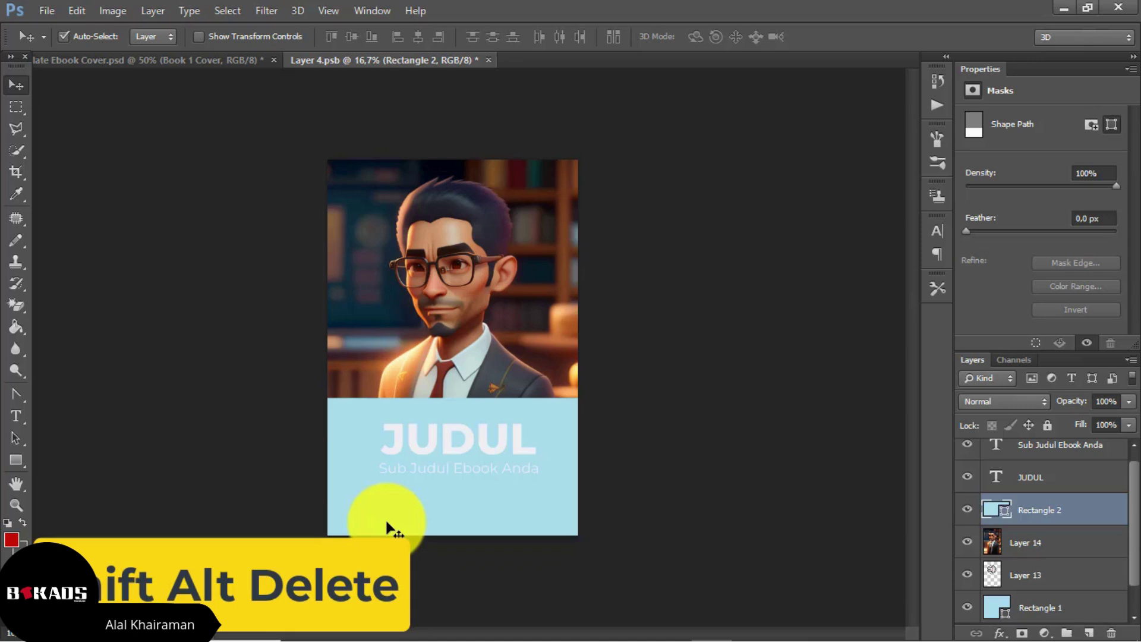
{"action": "key", "text": "shift+alt+Delete"}
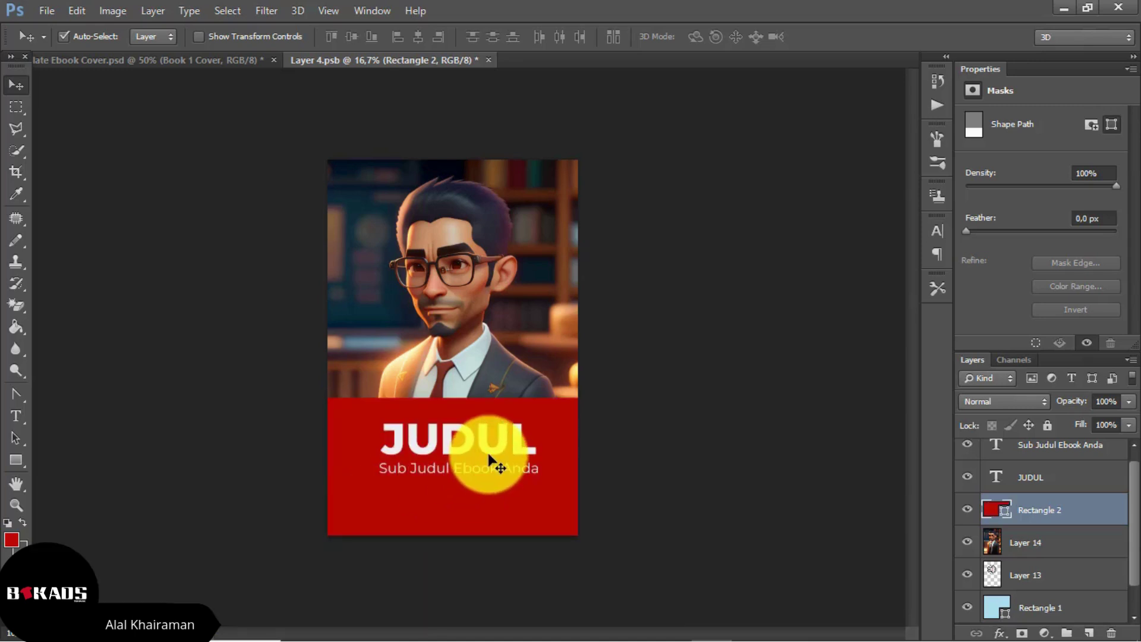
Save the cover document and compare it with the 3D book mockup.
{"action": "key", "text": "ctrl+s"}
{"action": "left_click", "coordinate": [154, 61]}
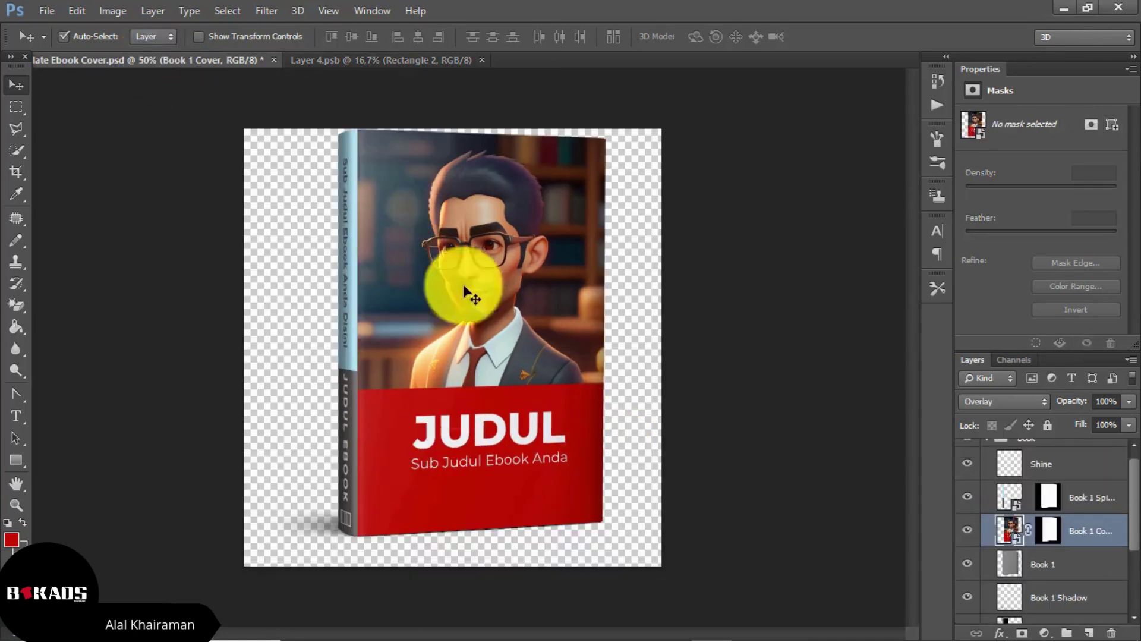
{"action": "left_click", "coordinate": [386, 62]}
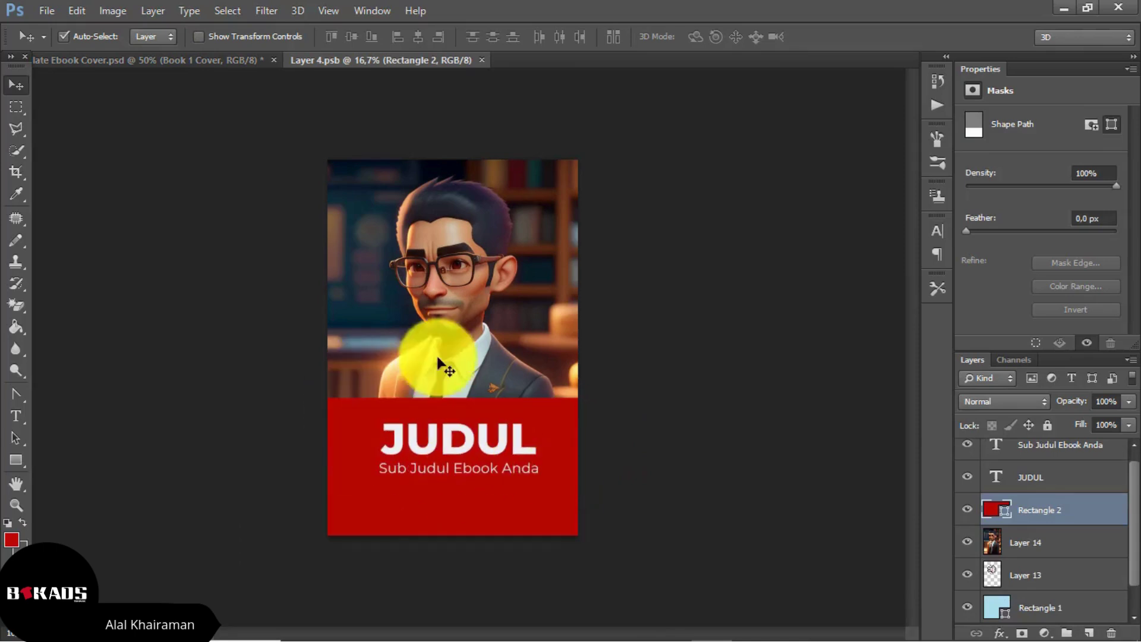
{"action": "left_click", "coordinate": [77, 60]}
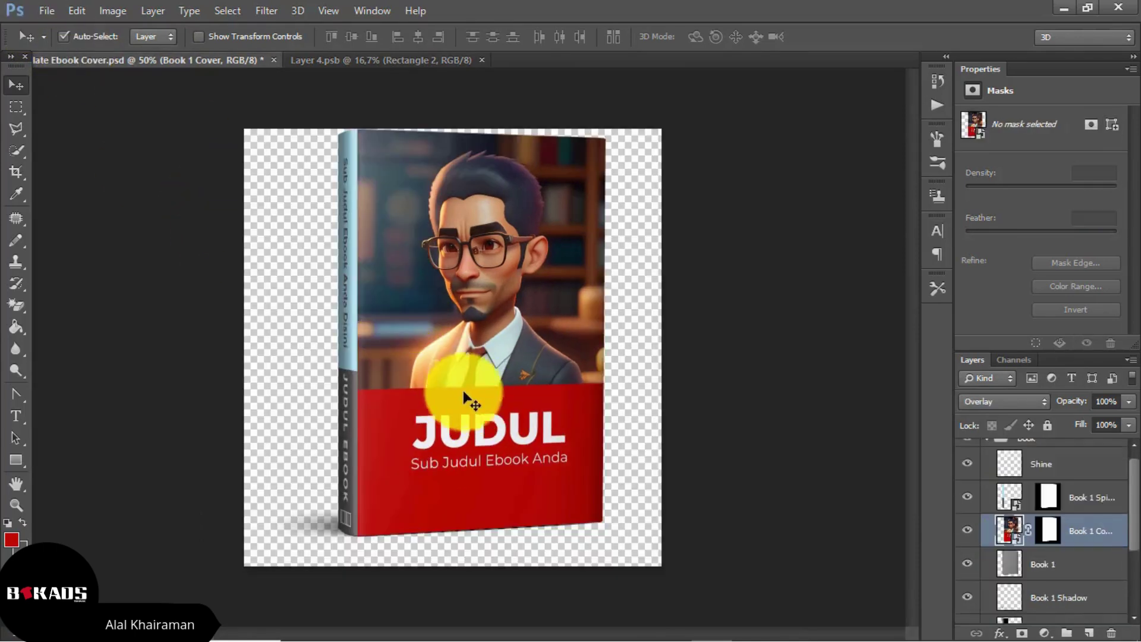
Move the avatar image in Layer 4.psb slightly upward within the cover.
{"action": "key", "text": "ctrl+Tab"}
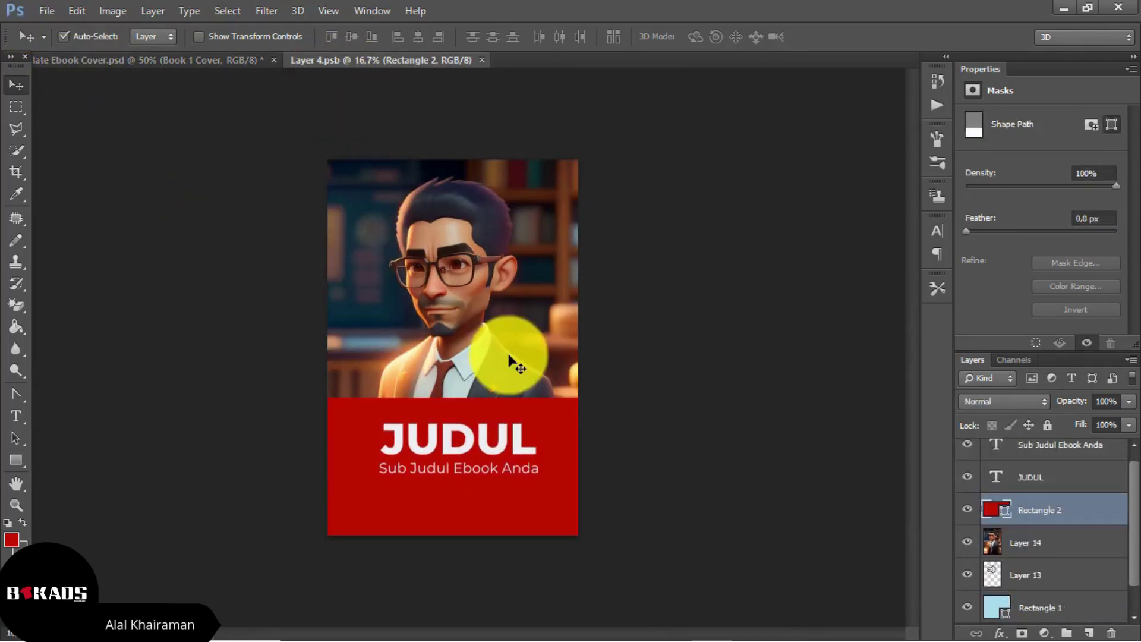
{"action": "mouse_move", "coordinate": [470, 327]}
{"action": "left_mouse_down"}
{"action": "mouse_move", "coordinate": [475, 298]}
{"action": "mouse_move", "coordinate": [480, 321]}
{"action": "left_mouse_up"}
{"action": "left_click", "coordinate": [392, 434]}
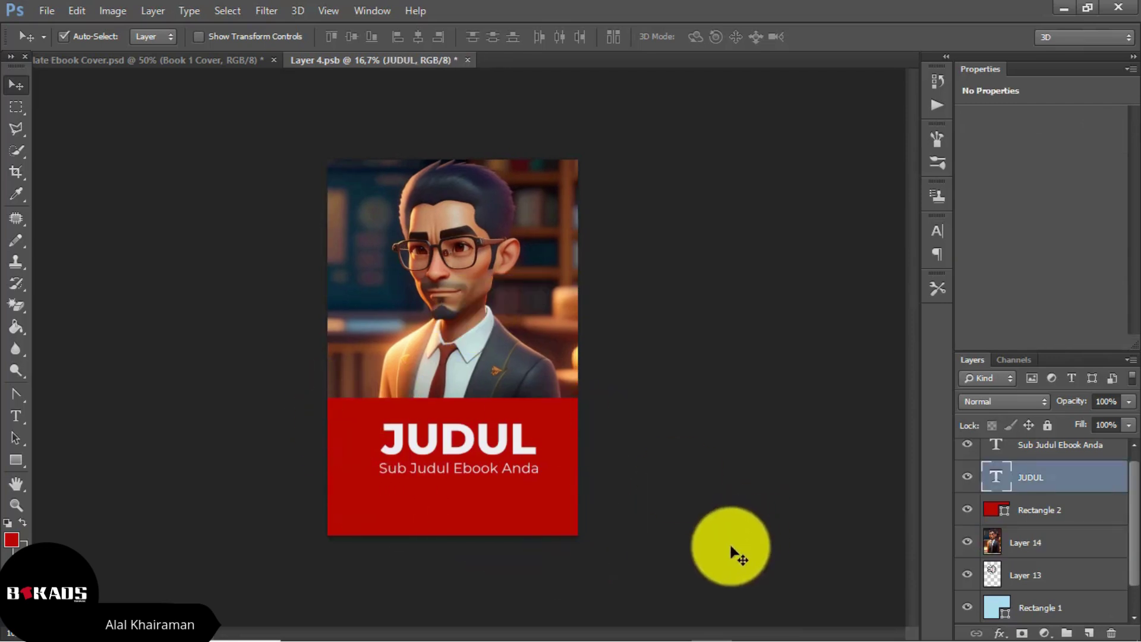
Select the red Rectangle 2 layer and set the foreground color to dark red 6e0303.
{"action": "left_click", "coordinate": [1019, 520]}
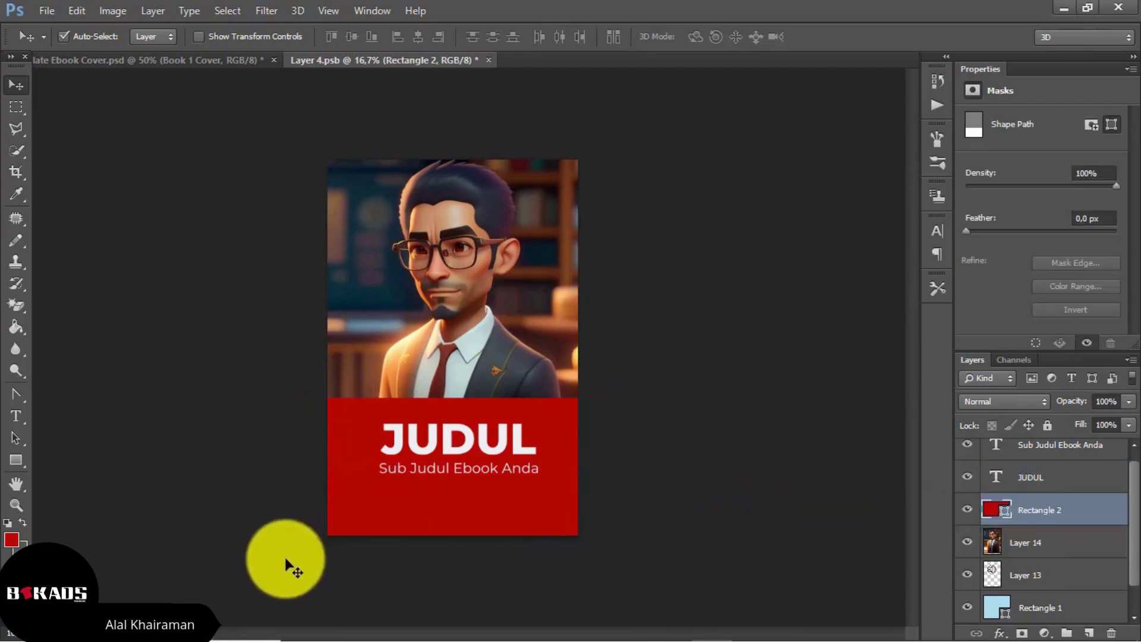
{"action": "left_click", "coordinate": [10, 539]}
{"action": "left_click_drag", "start_coordinate": [740, 446], "coordinate": [803, 515]}
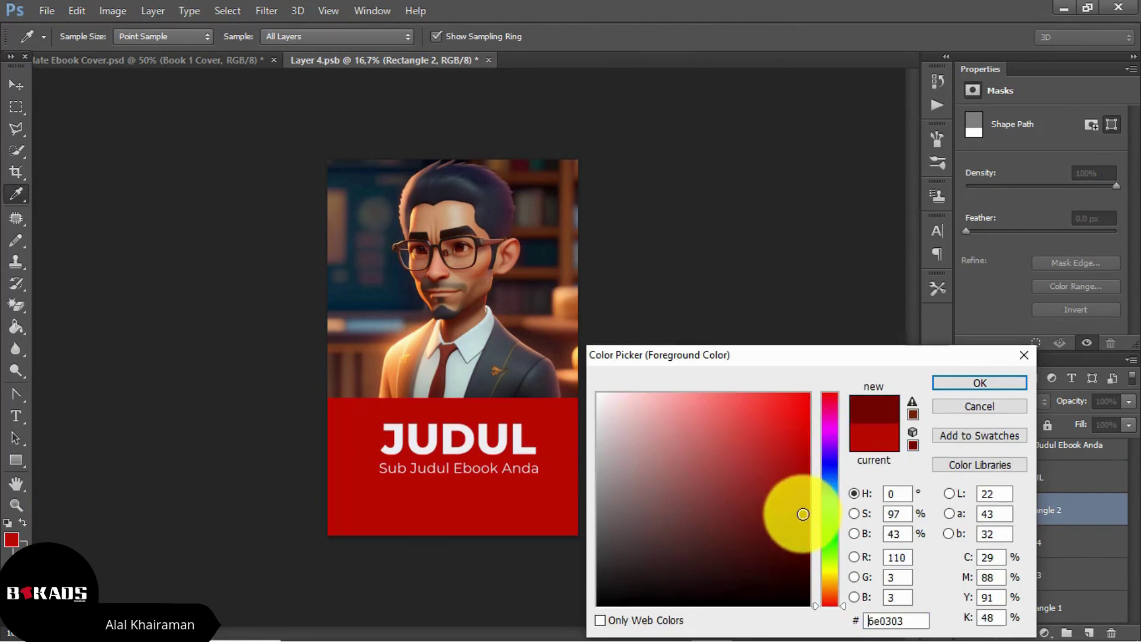
{"action": "left_click", "coordinate": [975, 376]}
{"action": "key", "text": "v"}
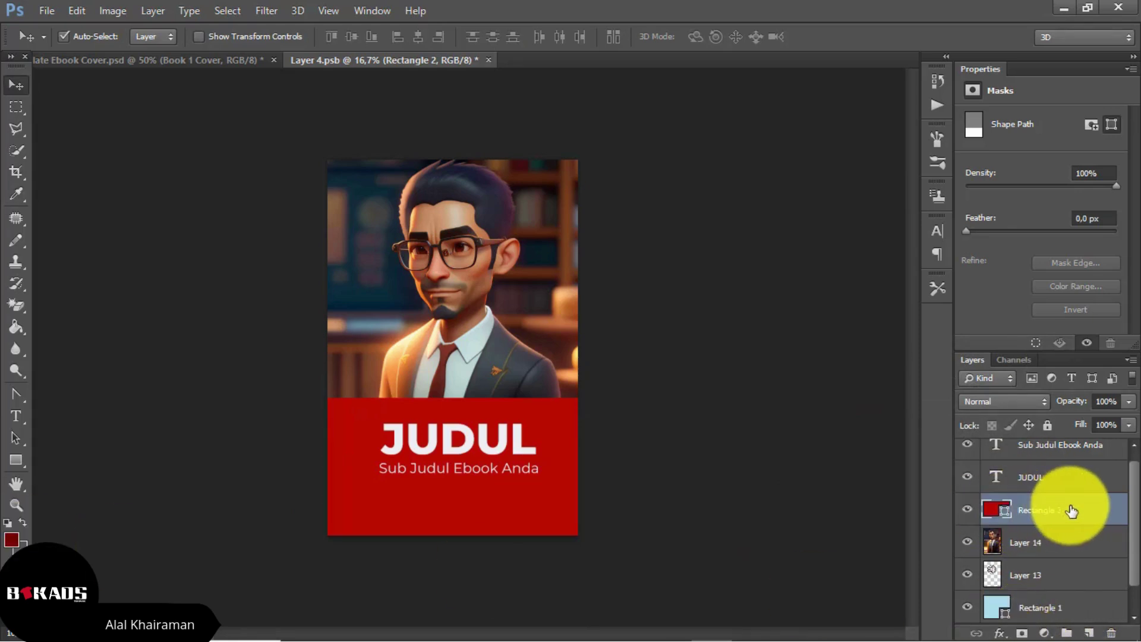
Add a Gradient Overlay to Rectangle 2 using the foreground-to-transparent gradient preset.
{"action": "left_click", "coordinate": [1000, 633]}
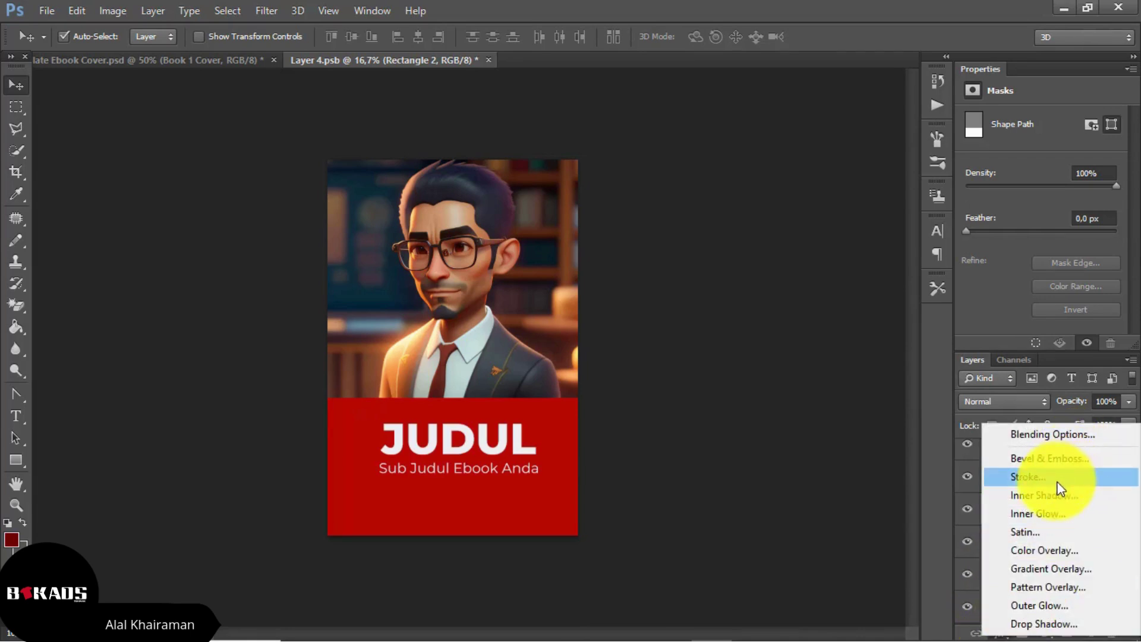
{"action": "left_click", "coordinate": [1046, 567]}
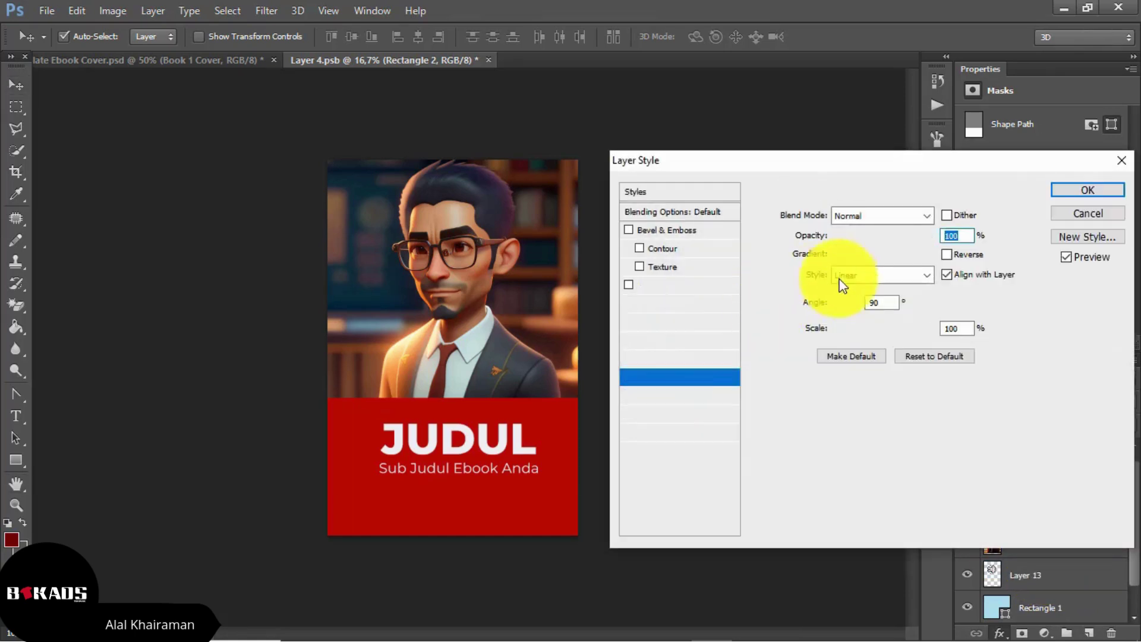
{"action": "left_click", "coordinate": [926, 255]}
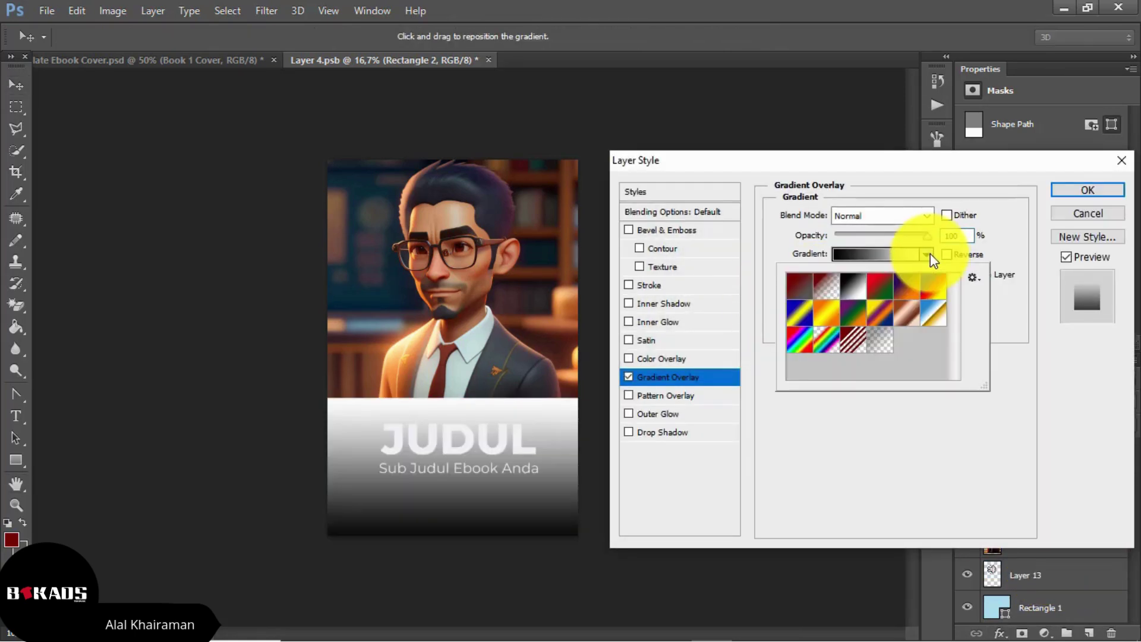
{"action": "left_click", "coordinate": [828, 287]}
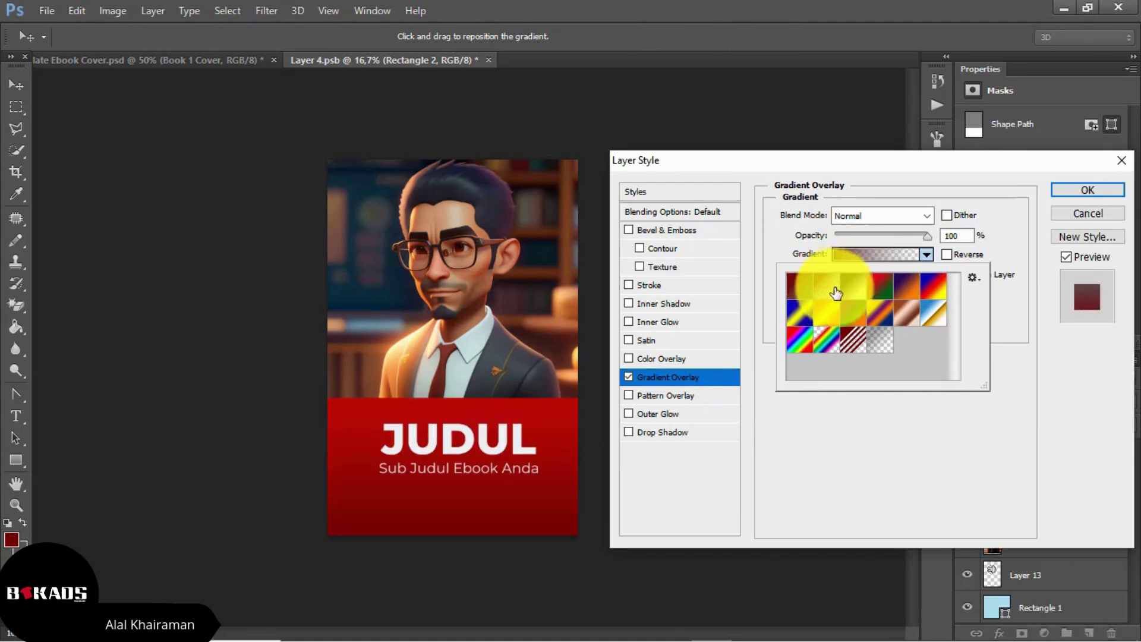
Try the gradient overlay with Reverse on and off and in the Radial and Angle styles, returning to Linear.
{"action": "left_click", "coordinate": [953, 260]}
{"action": "left_click", "coordinate": [953, 260]}
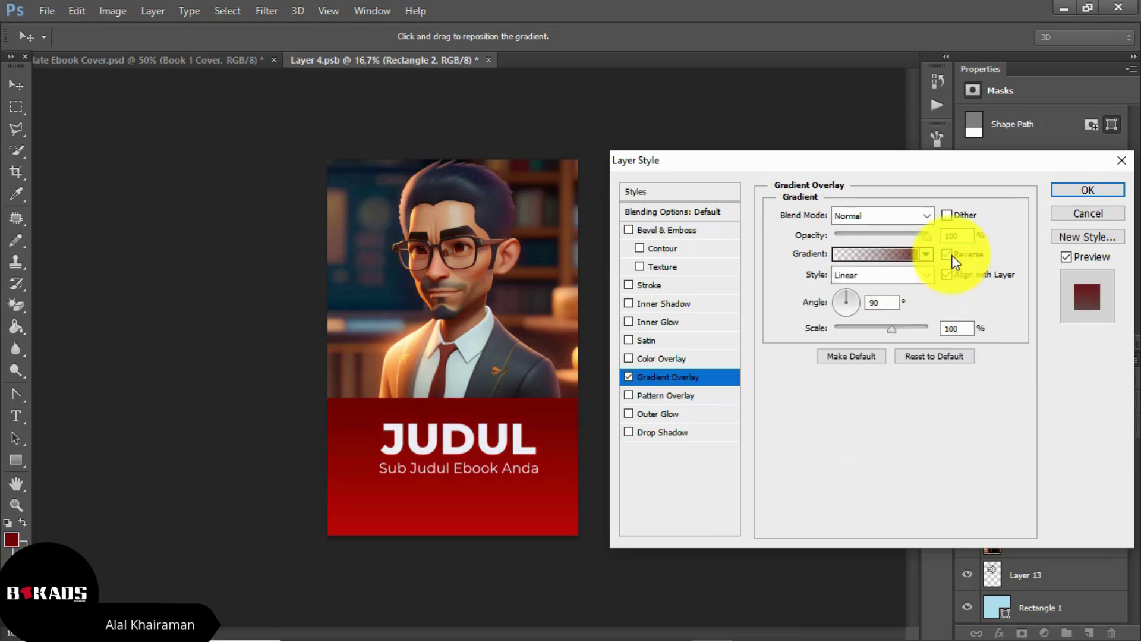
{"action": "left_click", "coordinate": [953, 260]}
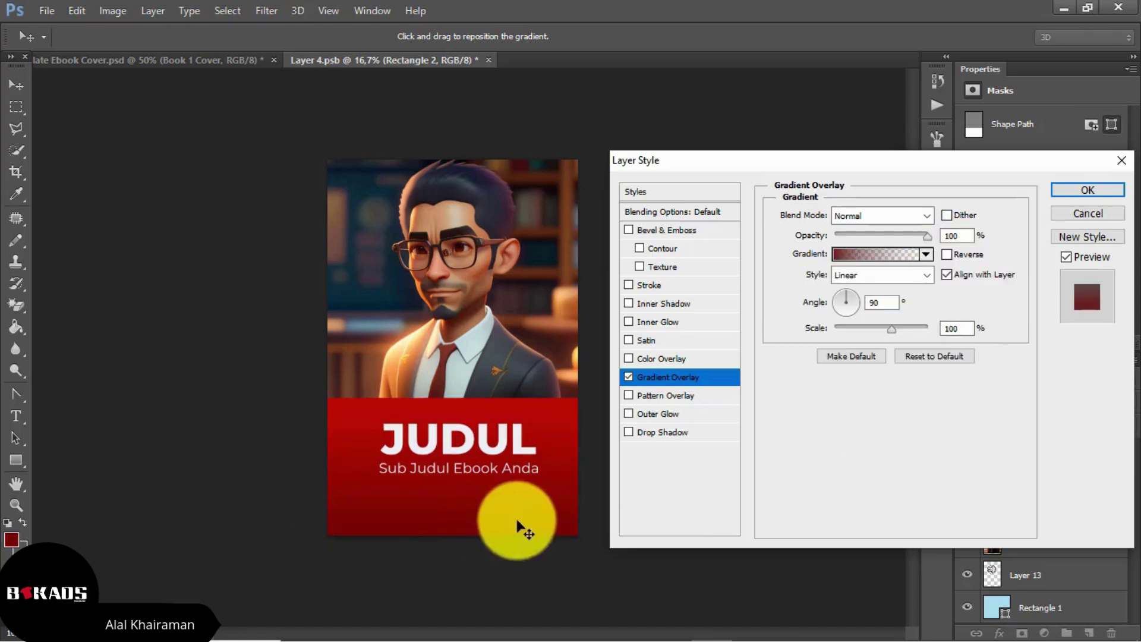
{"action": "left_click", "coordinate": [947, 253]}
{"action": "left_click", "coordinate": [948, 255]}
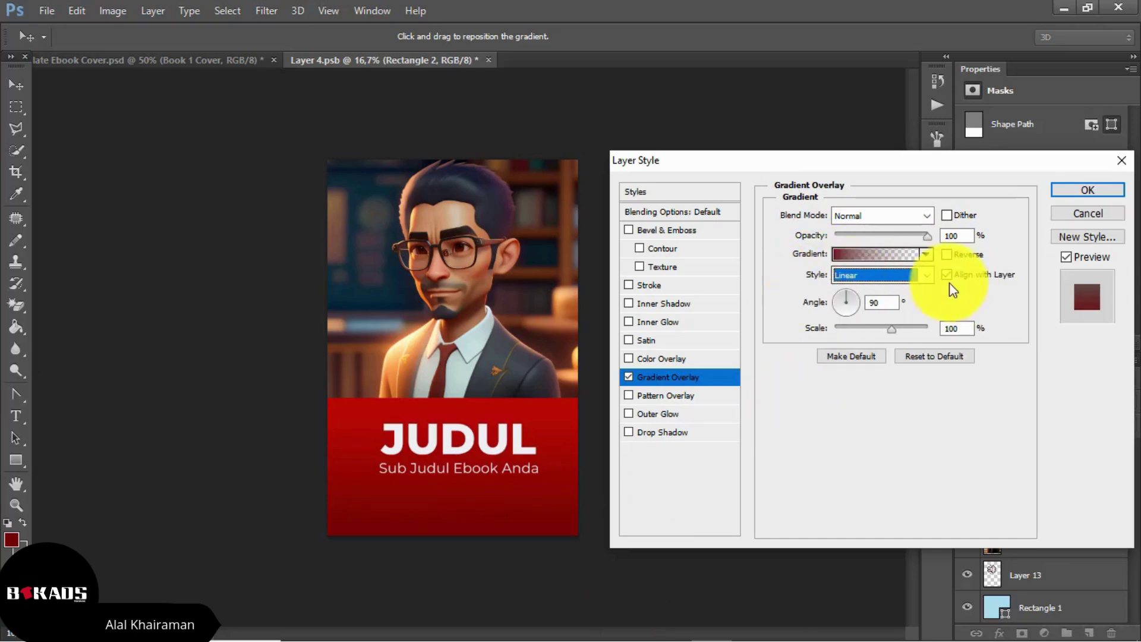
{"action": "left_click", "coordinate": [929, 275]}
{"action": "left_click", "coordinate": [868, 295]}
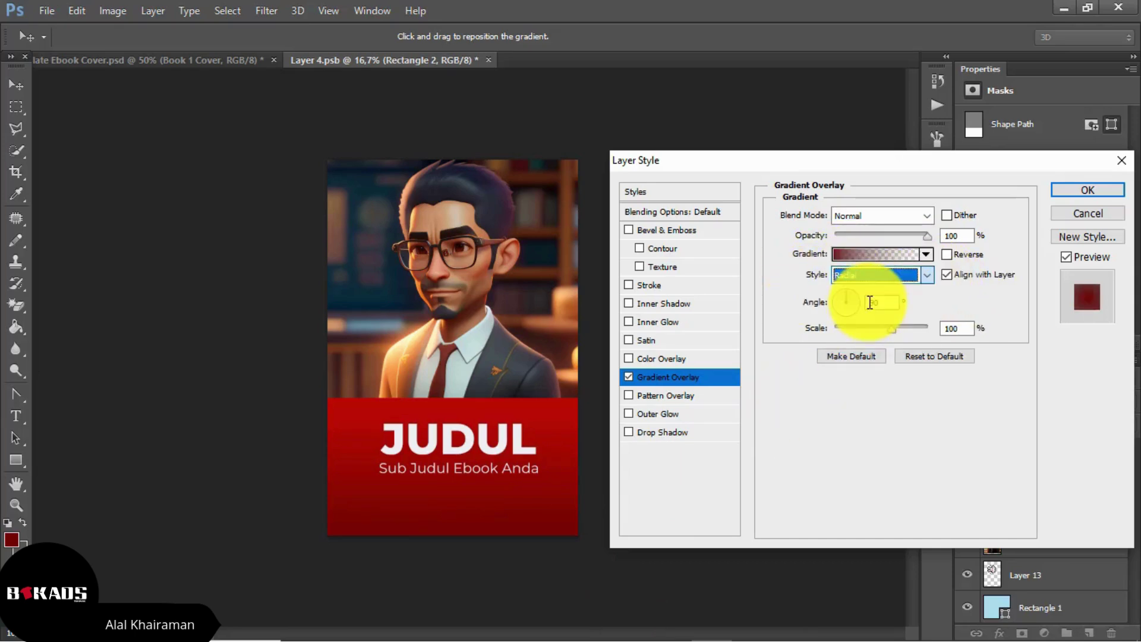
{"action": "left_click", "coordinate": [927, 275]}
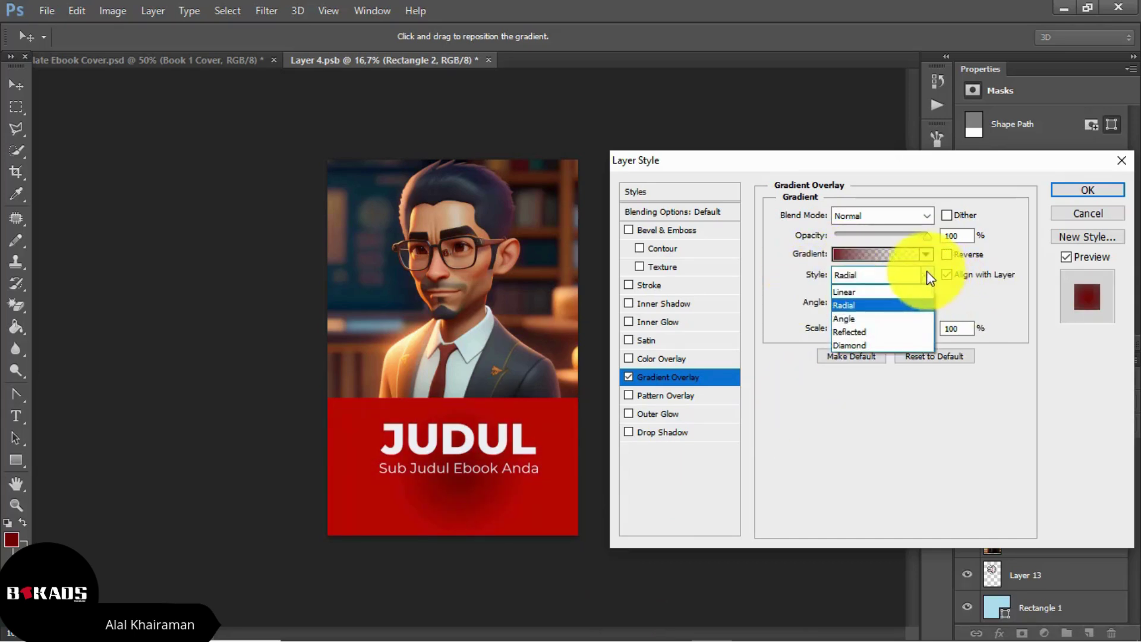
{"action": "left_click", "coordinate": [886, 318]}
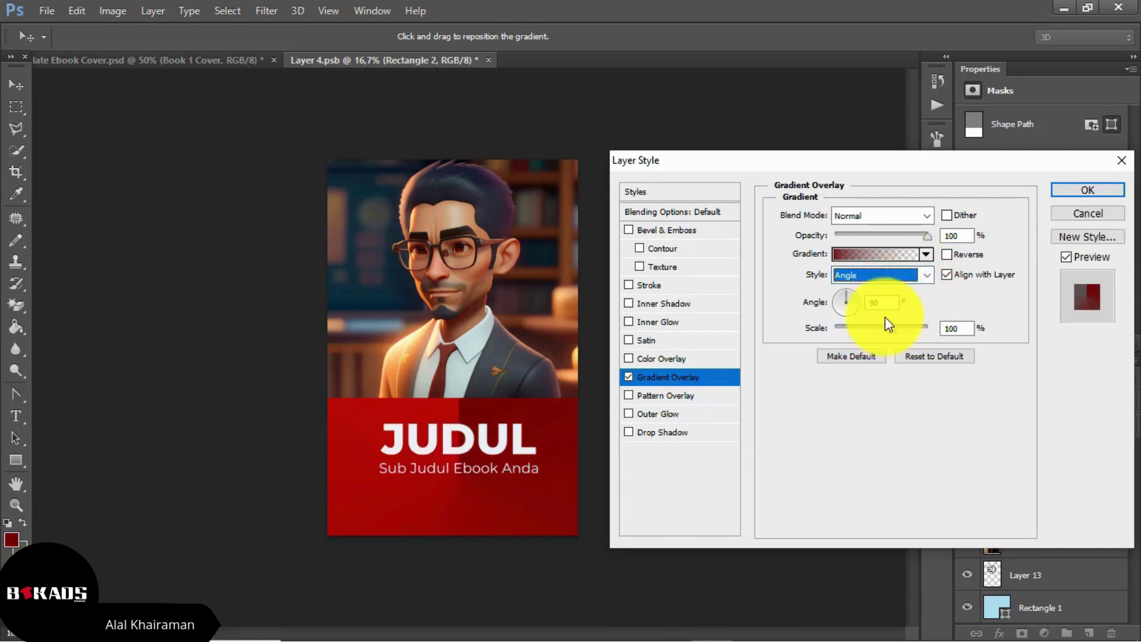
{"action": "left_click", "coordinate": [930, 277]}
{"action": "left_click", "coordinate": [904, 285]}
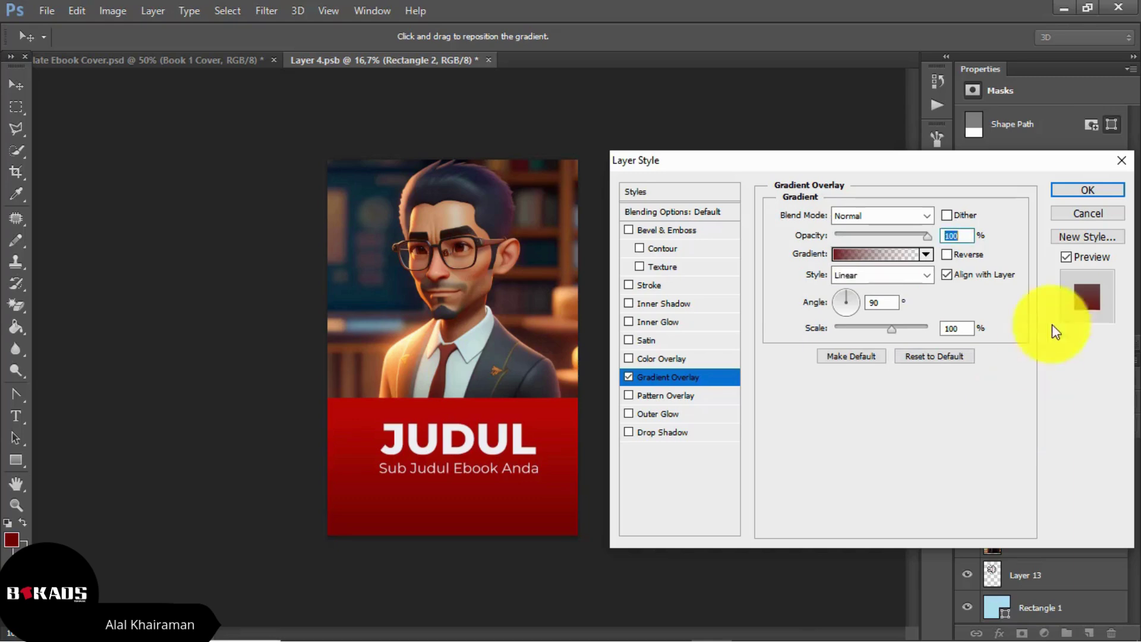
Apply the Gradient Overlay settings and save Layer 4.psb to update the 3D book mockup.
{"action": "left_click", "coordinate": [1105, 197]}
{"action": "left_click", "coordinate": [44, 11]}
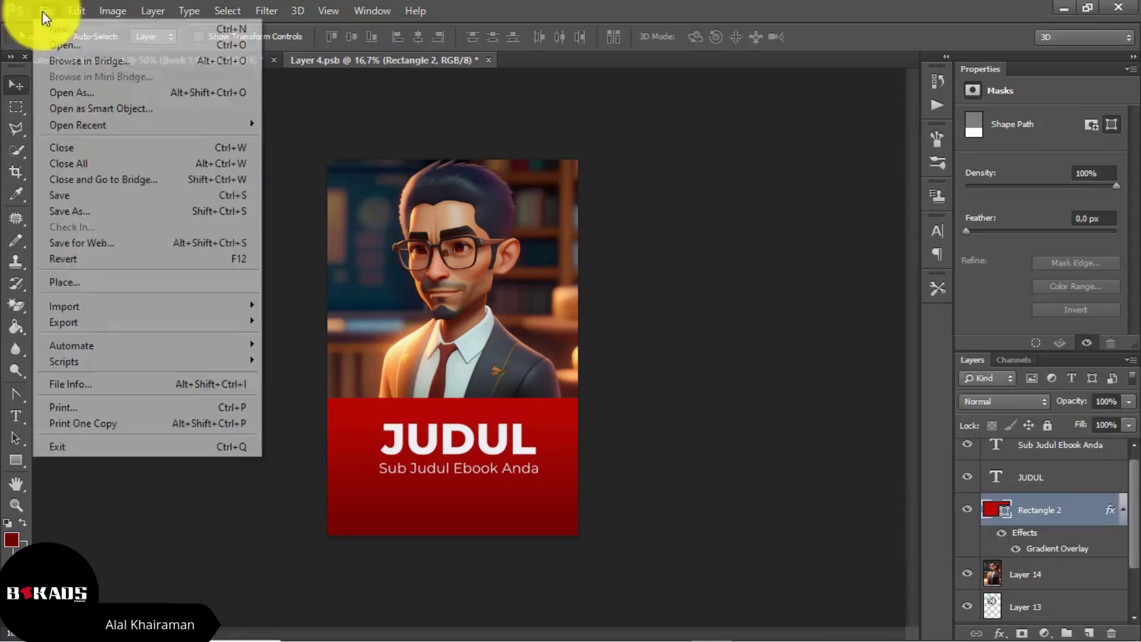
{"action": "left_click", "coordinate": [84, 196]}
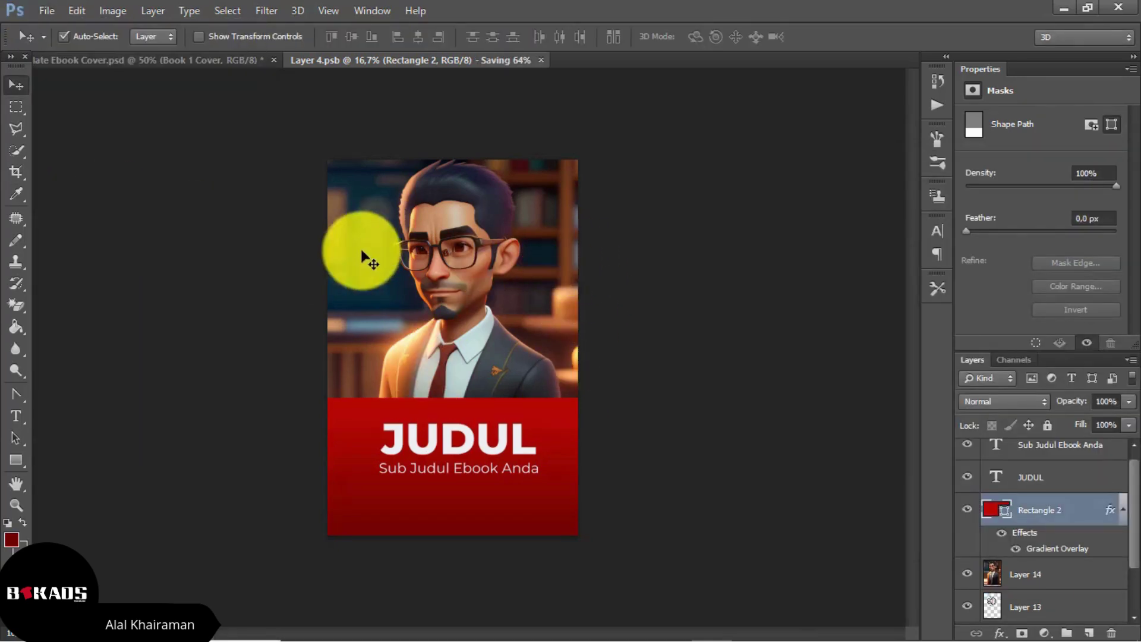
{"action": "left_click", "coordinate": [206, 59]}
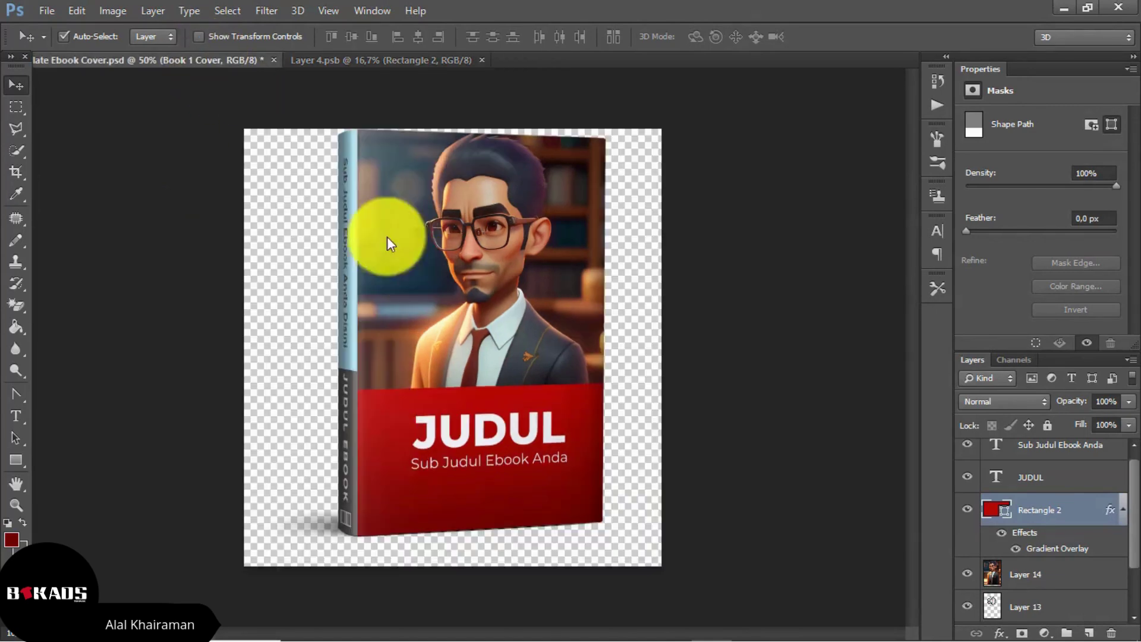
Open the contents of the Book 1 Spine smart object and return to the Layer 4.psb cover document.
{"action": "left_click", "coordinate": [352, 410]}
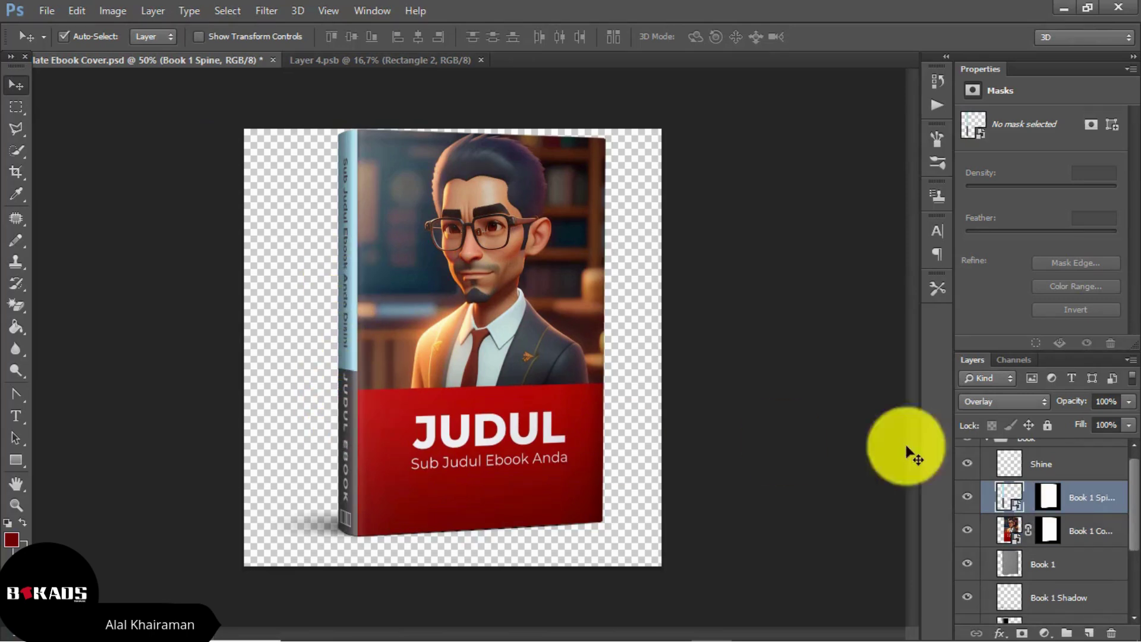
{"action": "double_click", "coordinate": [1017, 504]}
{"action": "left_click", "coordinate": [619, 286]}
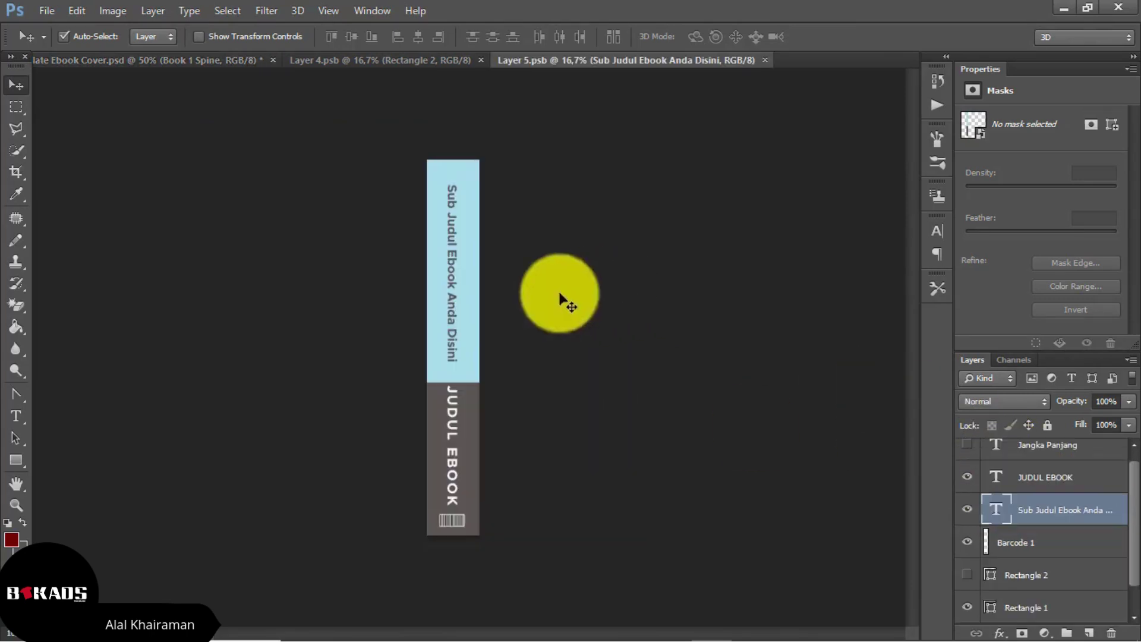
{"action": "left_click", "coordinate": [439, 56]}
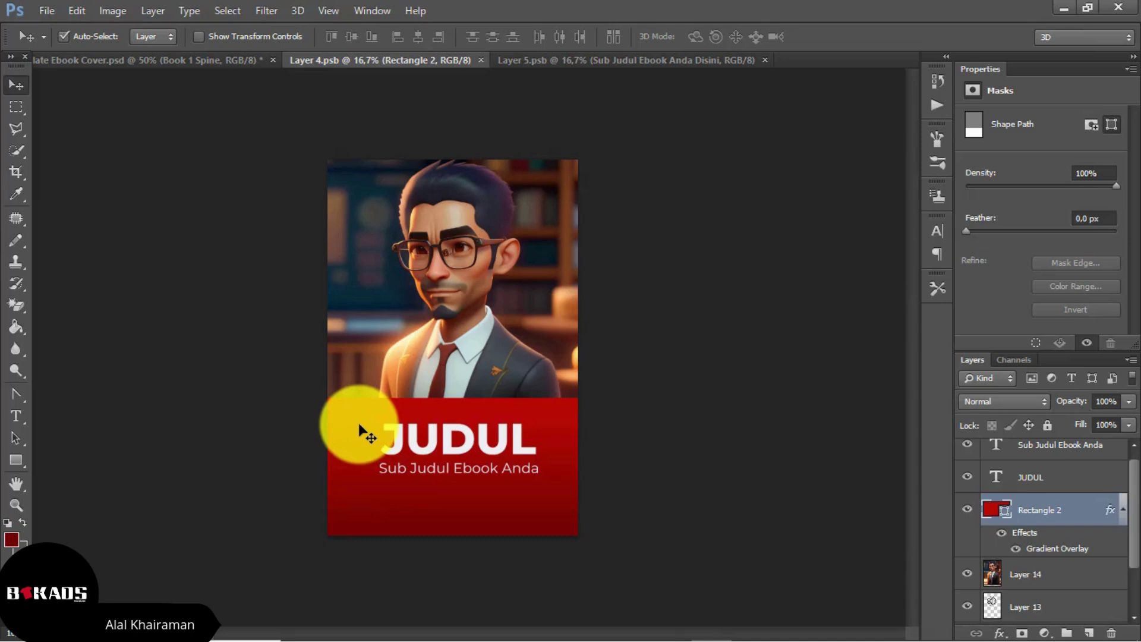
Copy the red gradient Rectangle 2 from the cover into Layer 5.psb, fitting it over the spine's lower part beneath the Barcode 1 layer.
{"action": "left_click_drag", "start_coordinate": [360, 427], "coordinate": [463, 430]}
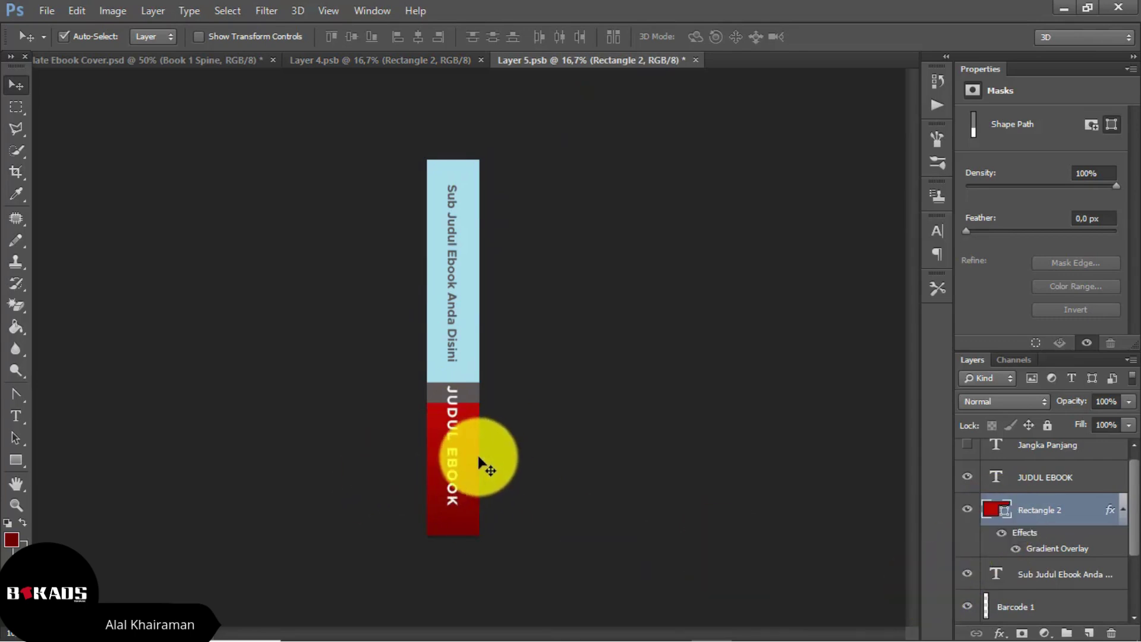
{"action": "mouse_move", "coordinate": [472, 458]}
{"action": "left_mouse_down"}
{"action": "mouse_move", "coordinate": [475, 400]}
{"action": "mouse_move", "coordinate": [477, 440]}
{"action": "left_mouse_up"}
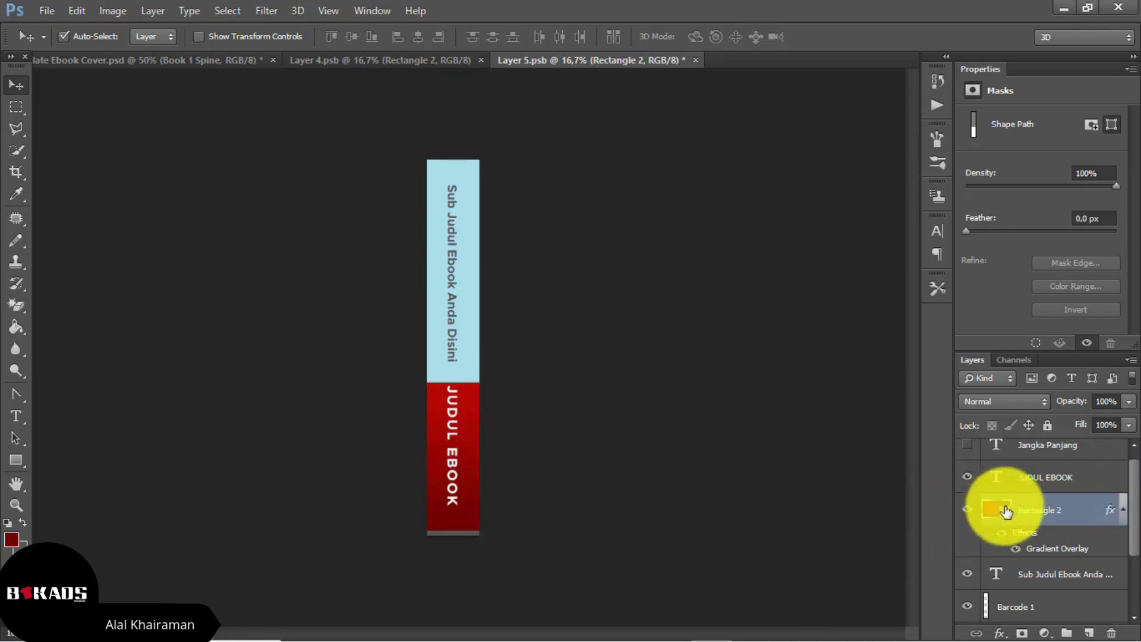
{"action": "left_click_drag", "start_coordinate": [1039, 512], "coordinate": [1030, 586]}
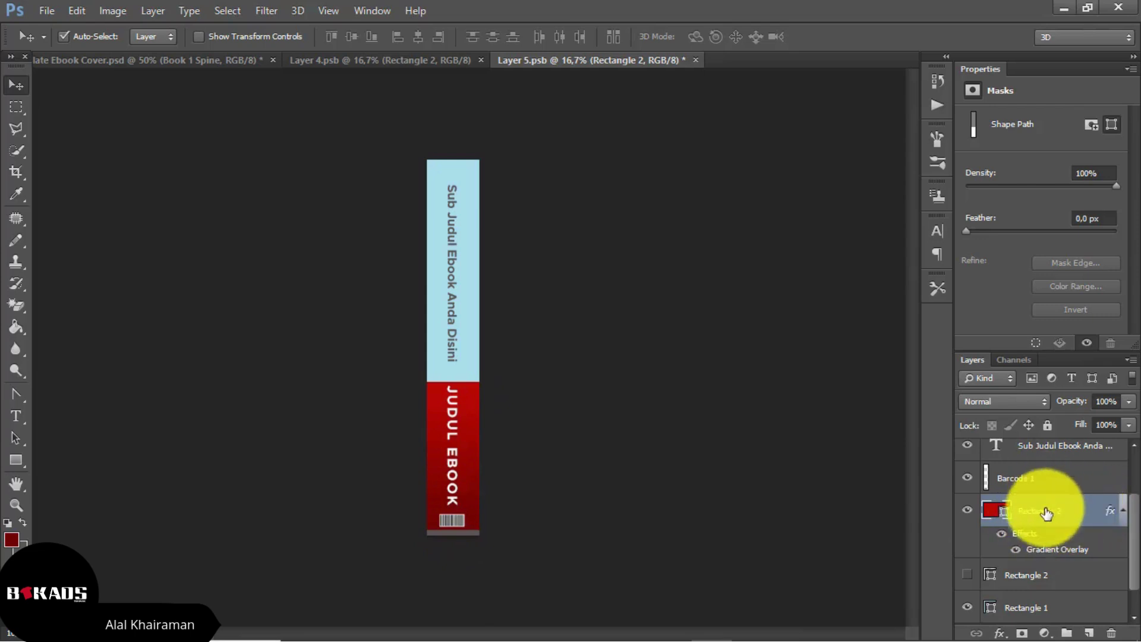
{"action": "left_click_drag", "start_coordinate": [471, 532], "coordinate": [472, 537]}
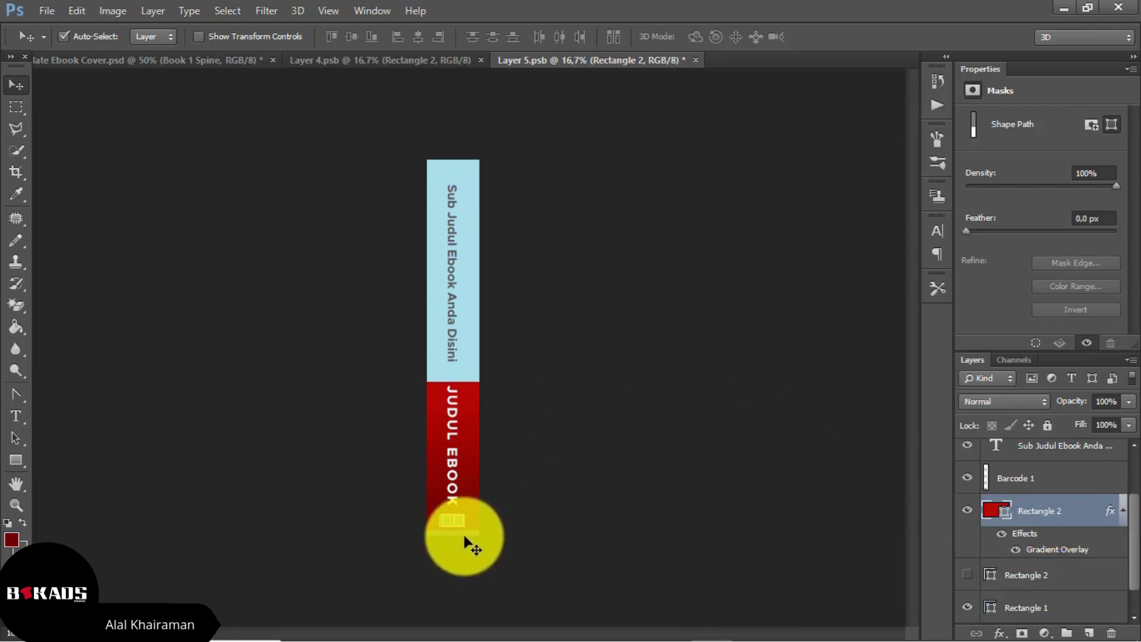
Adjust the spine's Rectangle 1 to meet the red panel and save Layer 5.psb to update the book mockup.
{"action": "left_click", "coordinate": [474, 362]}
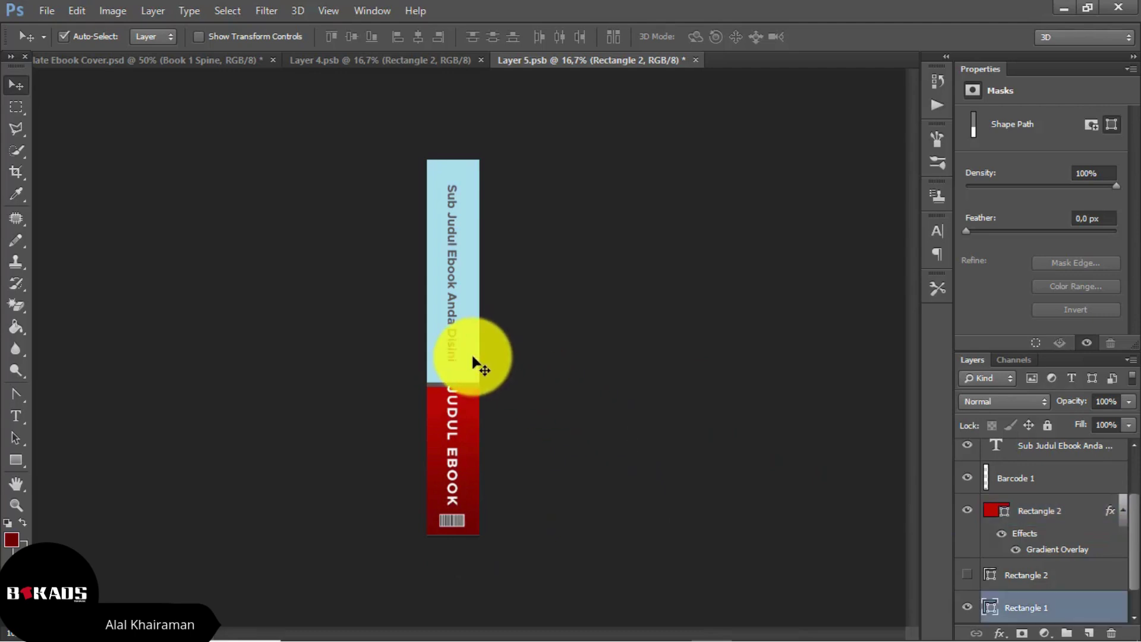
{"action": "left_click", "coordinate": [46, 10]}
{"action": "left_click", "coordinate": [113, 190]}
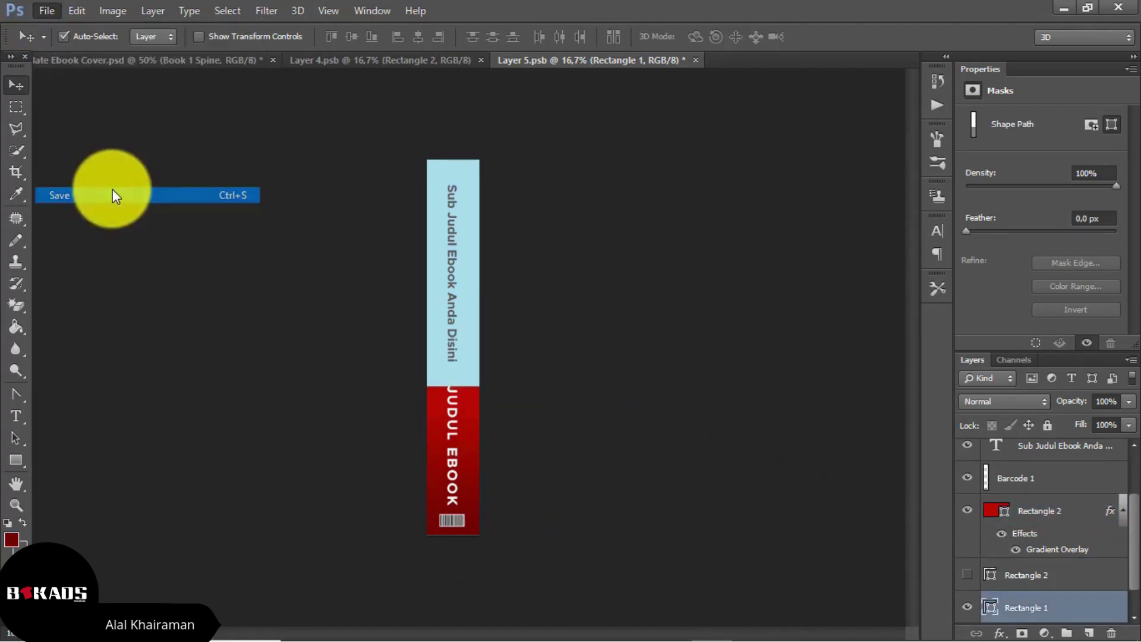
{"action": "left_click", "coordinate": [199, 63]}
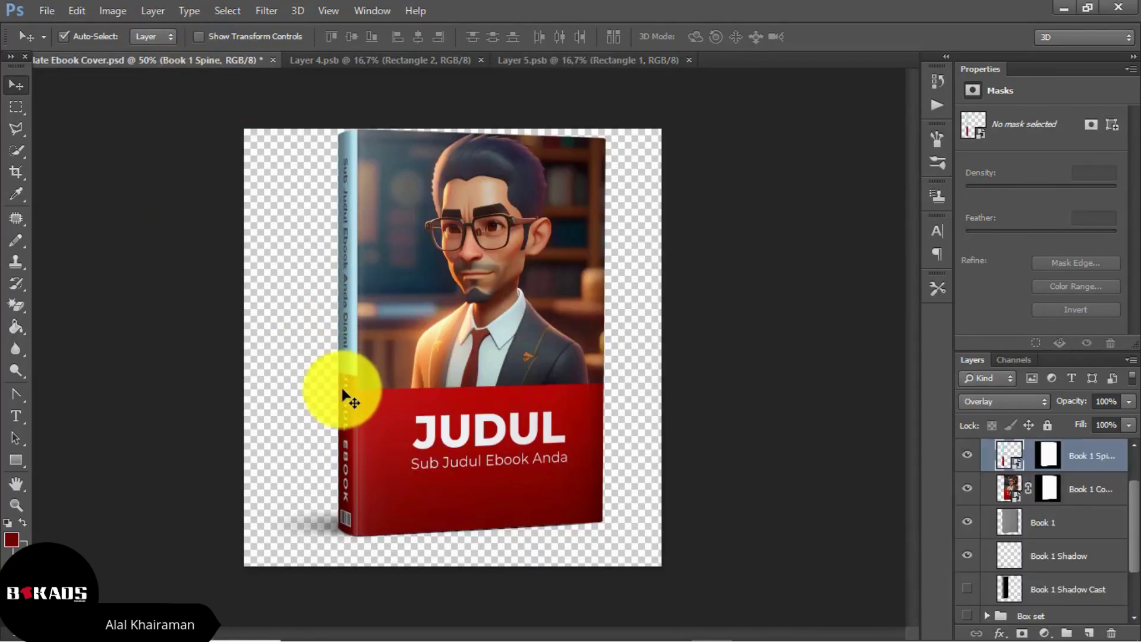
Fill the spine's Rectangle 1 with brown 6e381e sampled from the background of the cover's avatar image.
{"action": "left_click", "coordinate": [416, 60]}
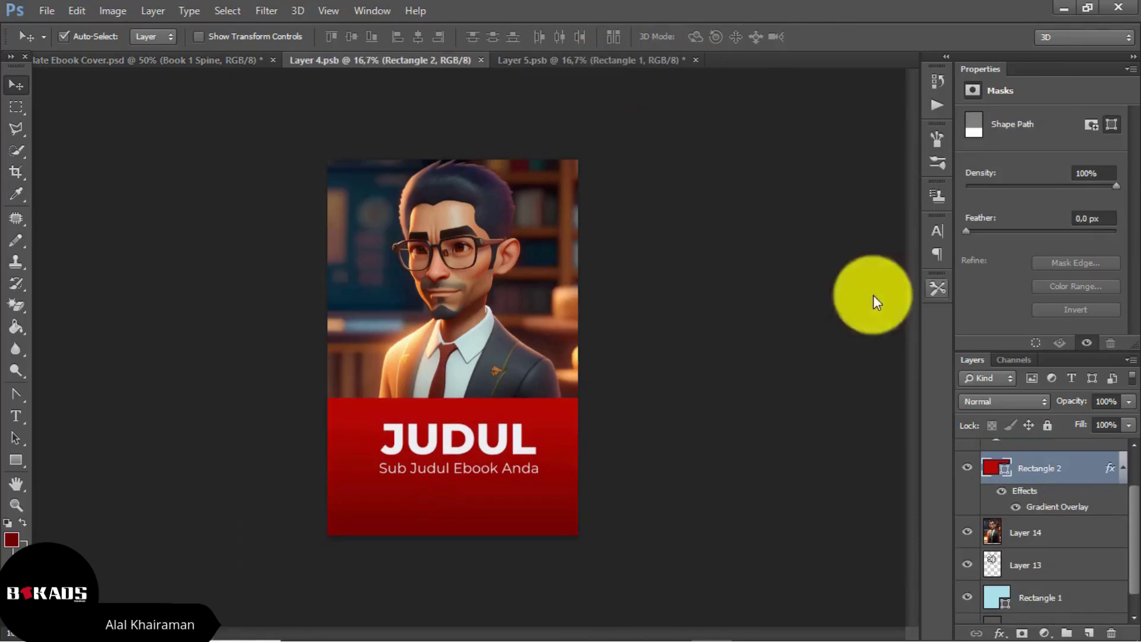
{"action": "left_click", "coordinate": [11, 539]}
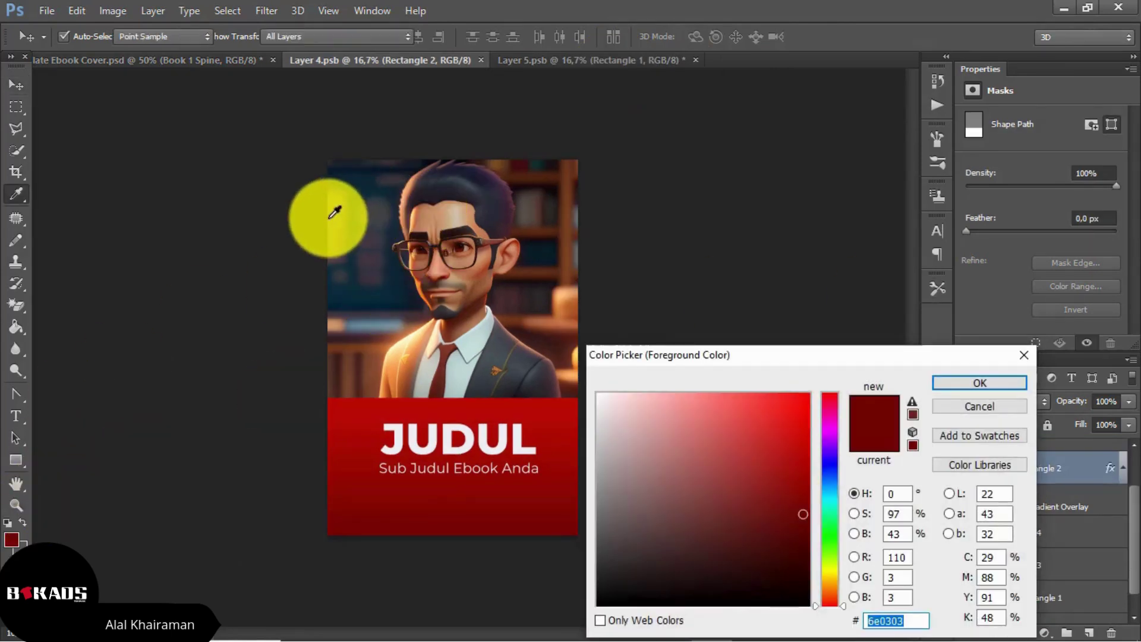
{"action": "left_click", "coordinate": [336, 204]}
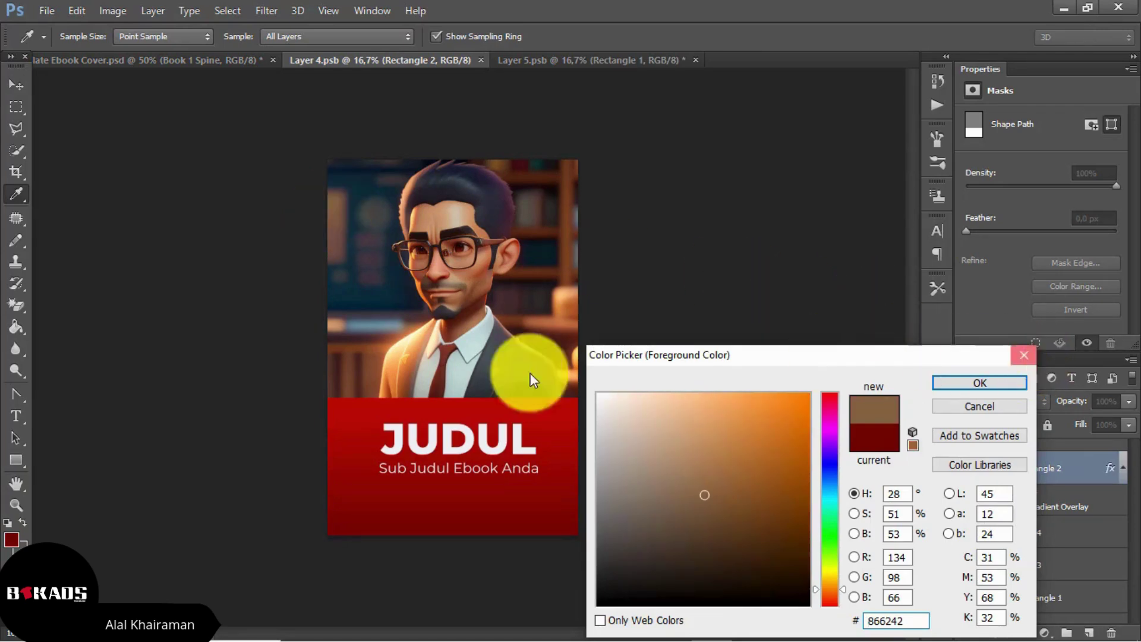
{"action": "key", "text": "Return"}
{"action": "left_click", "coordinate": [11, 539]}
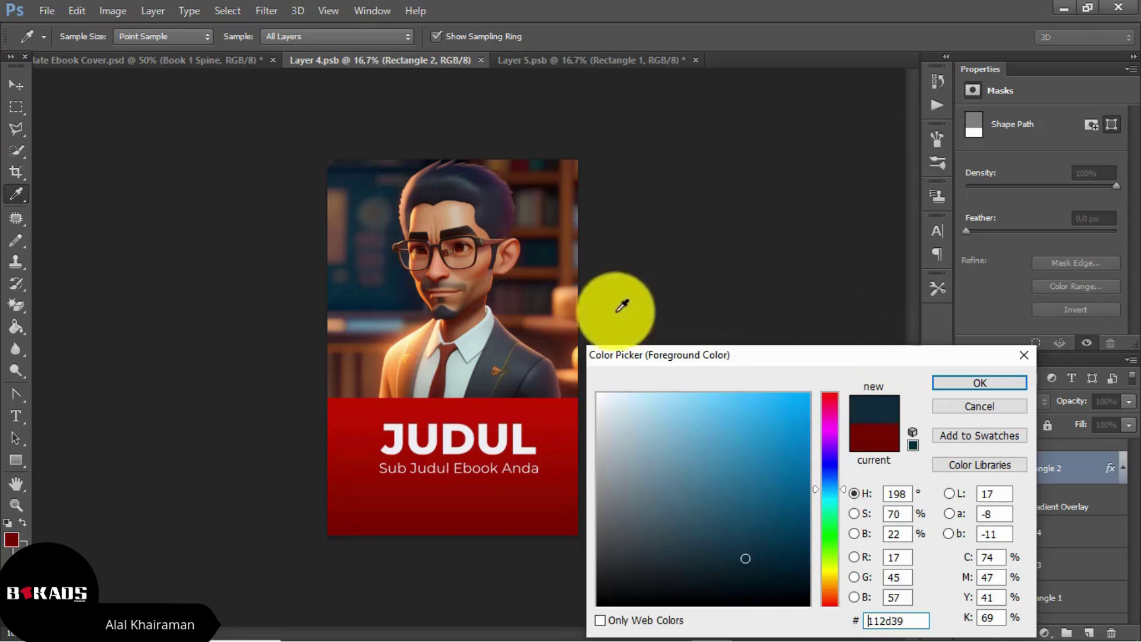
{"action": "left_click", "coordinate": [335, 346]}
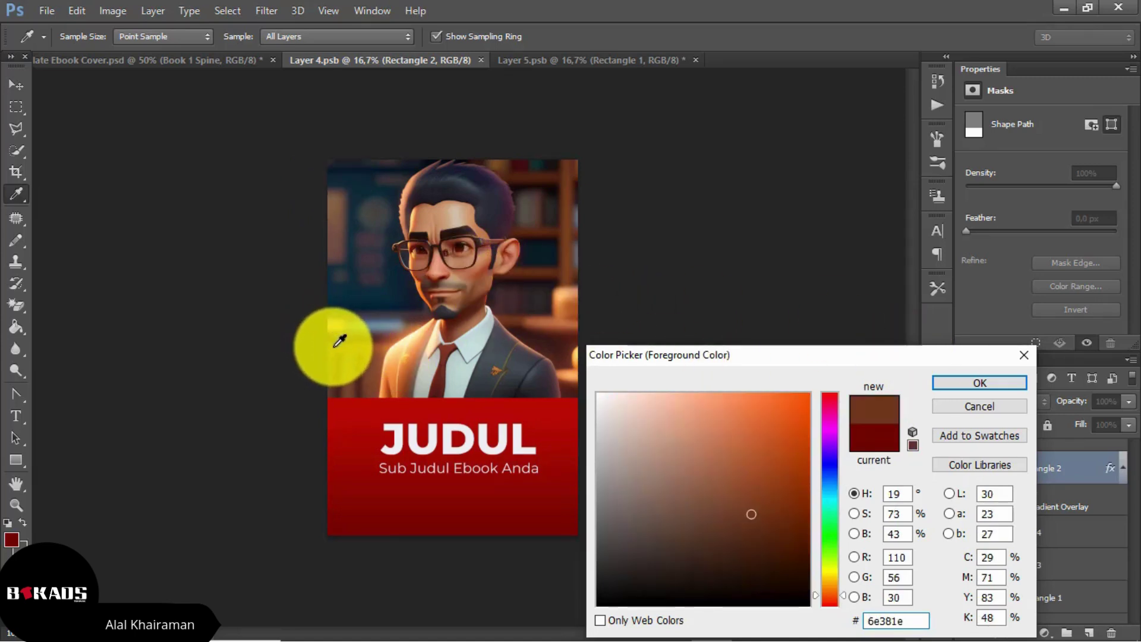
{"action": "left_click", "coordinate": [979, 382]}
{"action": "key", "text": "v"}
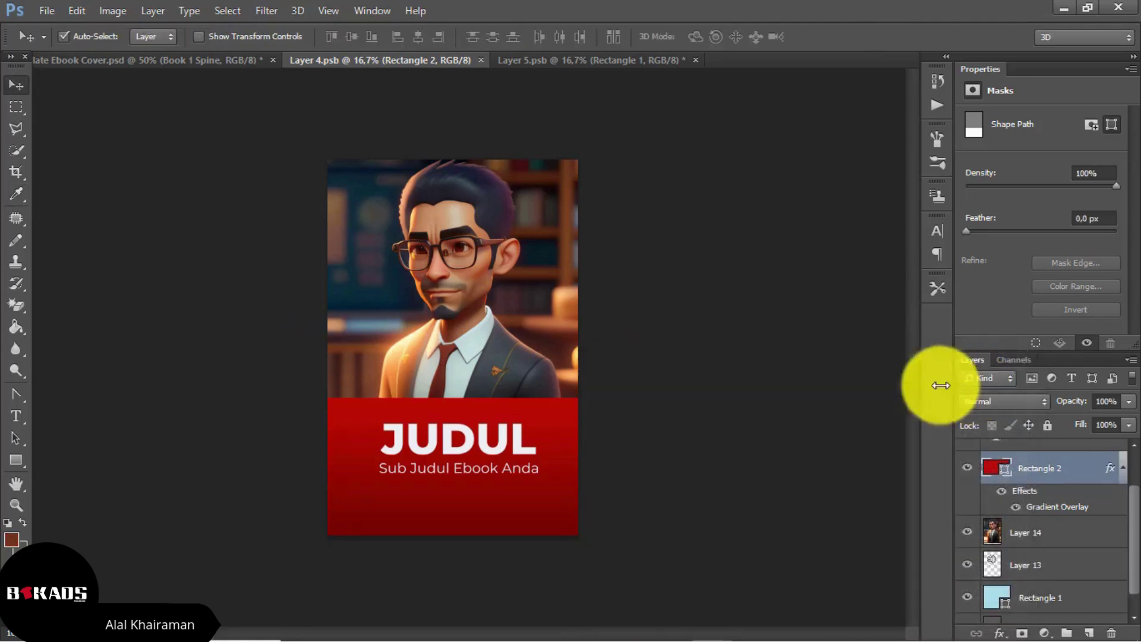
{"action": "left_click", "coordinate": [525, 58]}
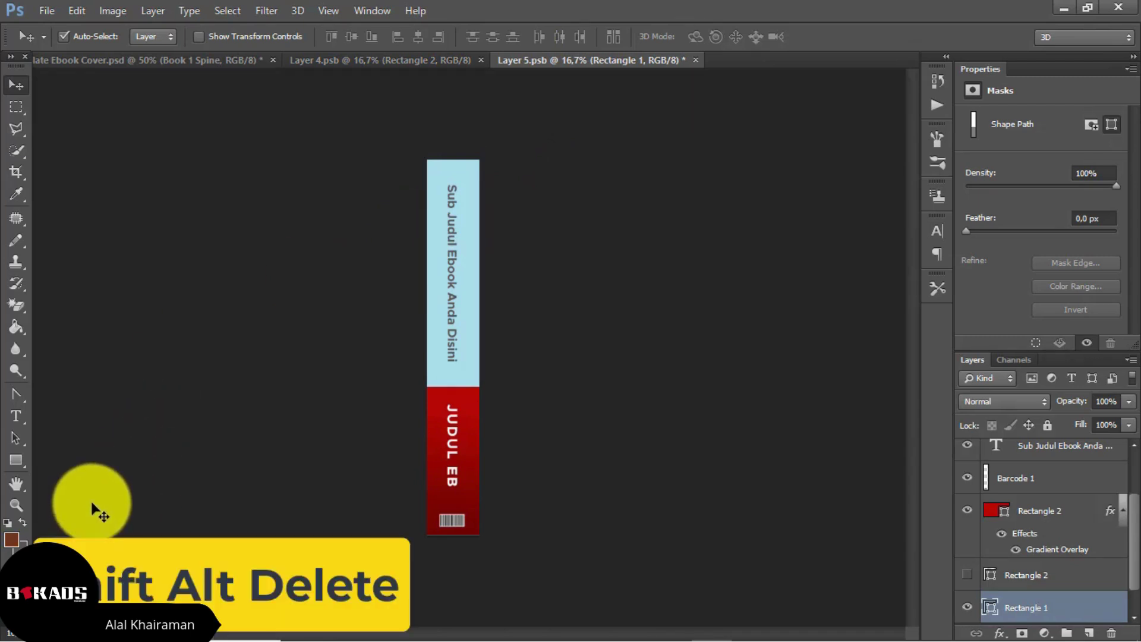
{"action": "key", "text": "shift+alt+Delete"}
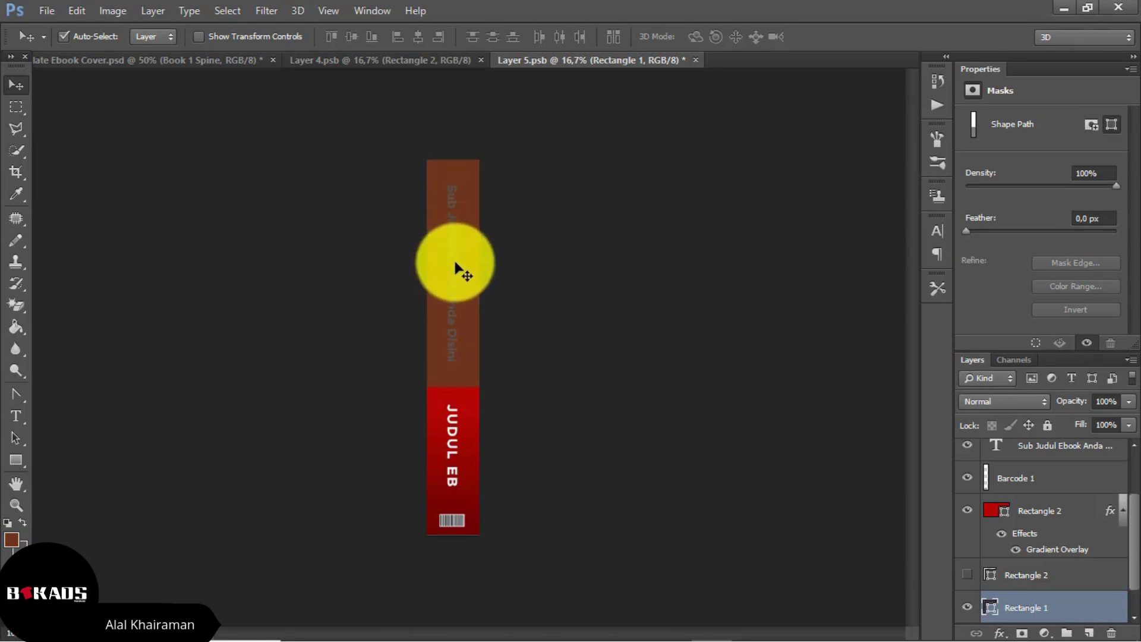
Recolor the spine's subtitle text to off-white f8f5f3.
{"action": "left_click", "coordinate": [454, 203]}
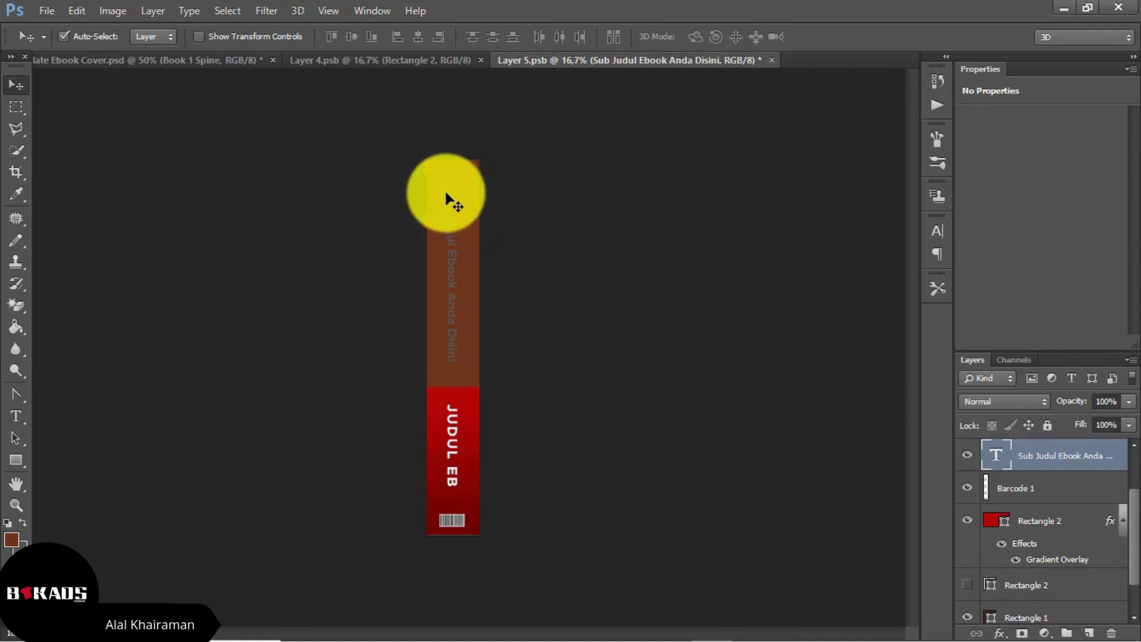
{"action": "key", "text": "i"}
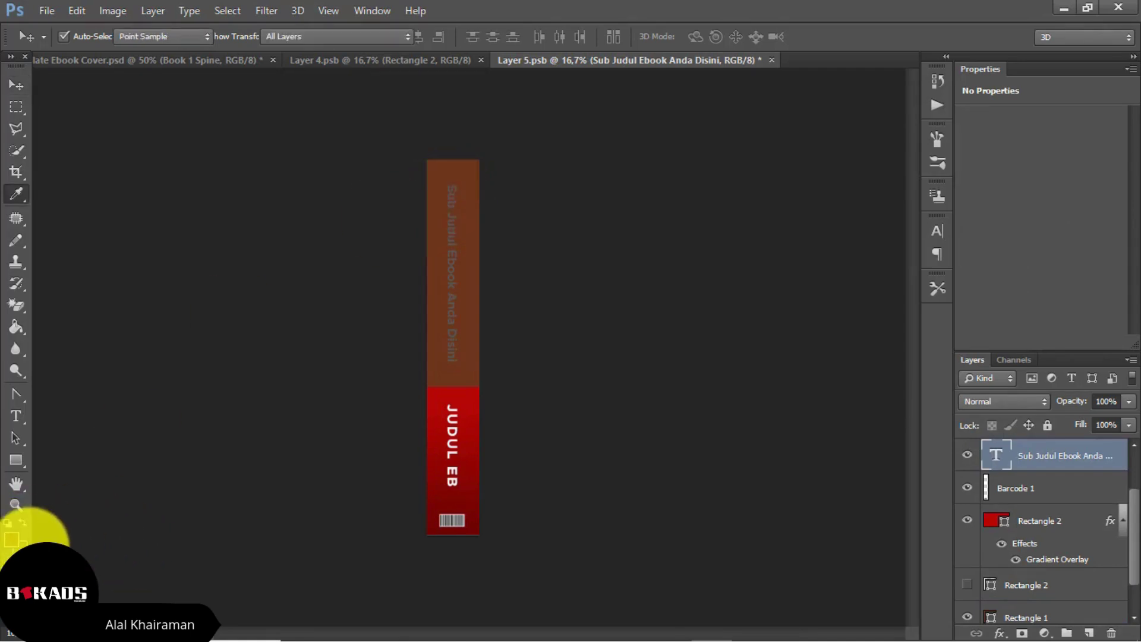
{"action": "left_click", "coordinate": [12, 539]}
{"action": "left_click", "coordinate": [639, 442]}
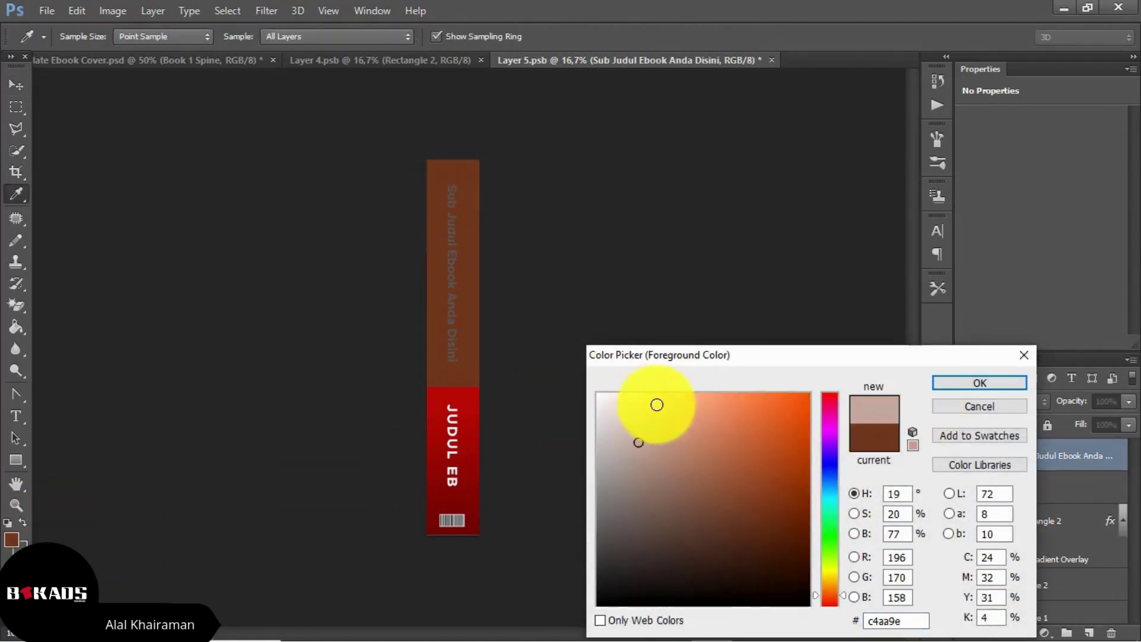
{"action": "left_click", "coordinate": [601, 398]}
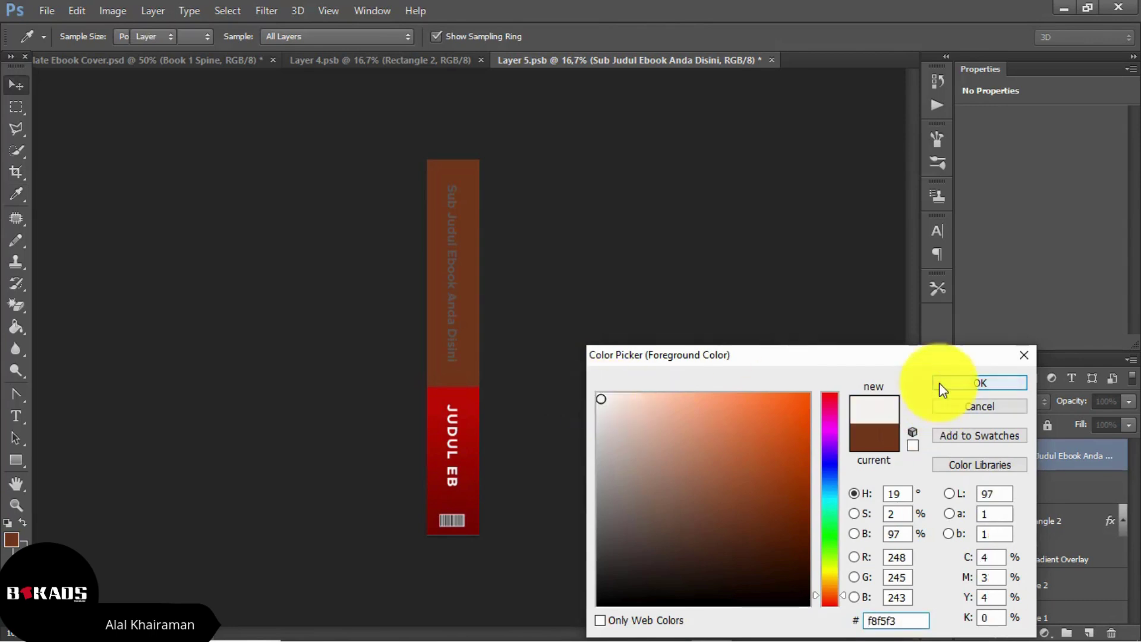
{"action": "left_click", "coordinate": [939, 383]}
{"action": "key", "text": "alt+BackSpace"}
{"action": "key", "text": "v"}
Save the recolored spine document and check it on the Template Ebook Cover.psd mockup.
{"action": "left_click", "coordinate": [48, 10]}
{"action": "left_click", "coordinate": [114, 195]}
{"action": "left_click", "coordinate": [194, 66]}
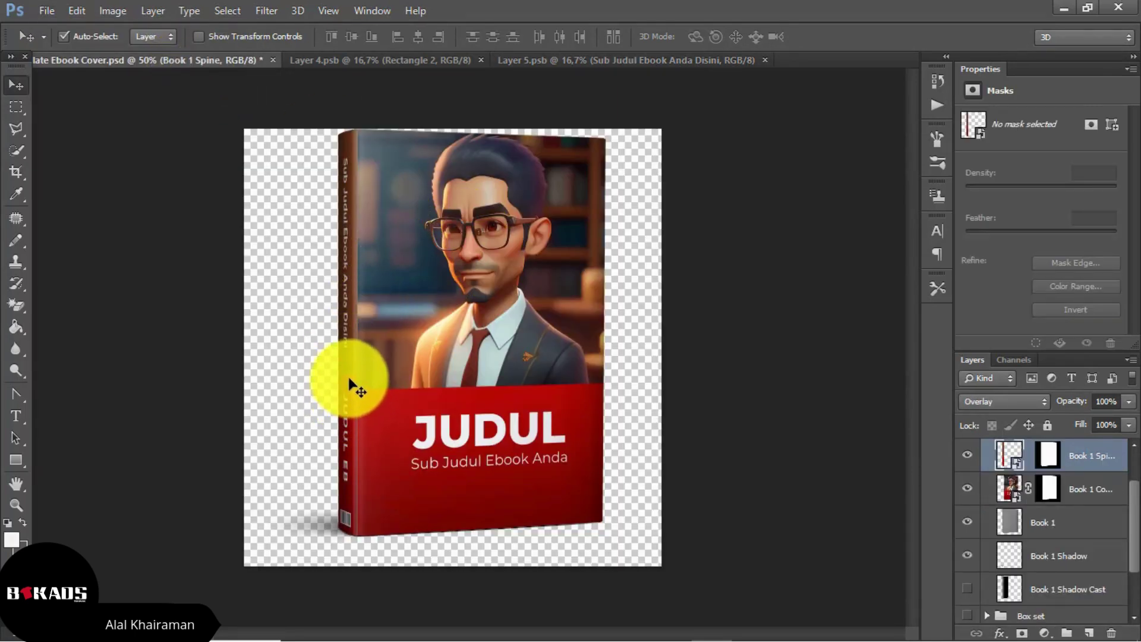
Place the spine's Rectangle 2 beneath Rectangle 1 and shift Rectangle 1 down to line up the color boundary with the cover.
{"action": "left_click", "coordinate": [533, 60]}
{"action": "left_click", "coordinate": [482, 332]}
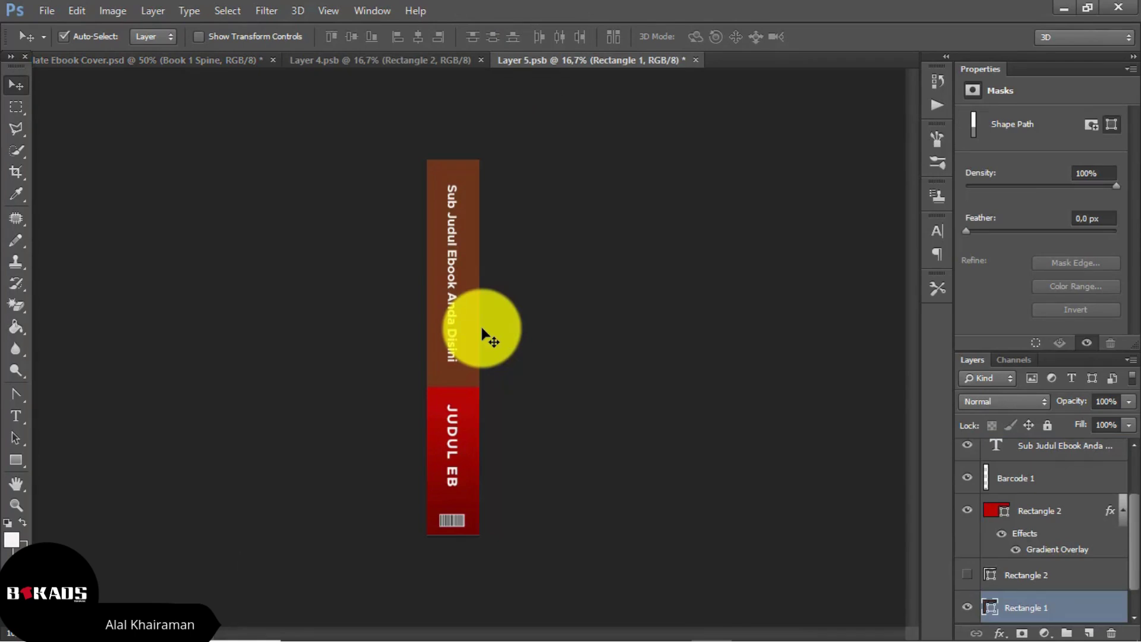
{"action": "left_click_drag", "start_coordinate": [483, 332], "coordinate": [474, 275]}
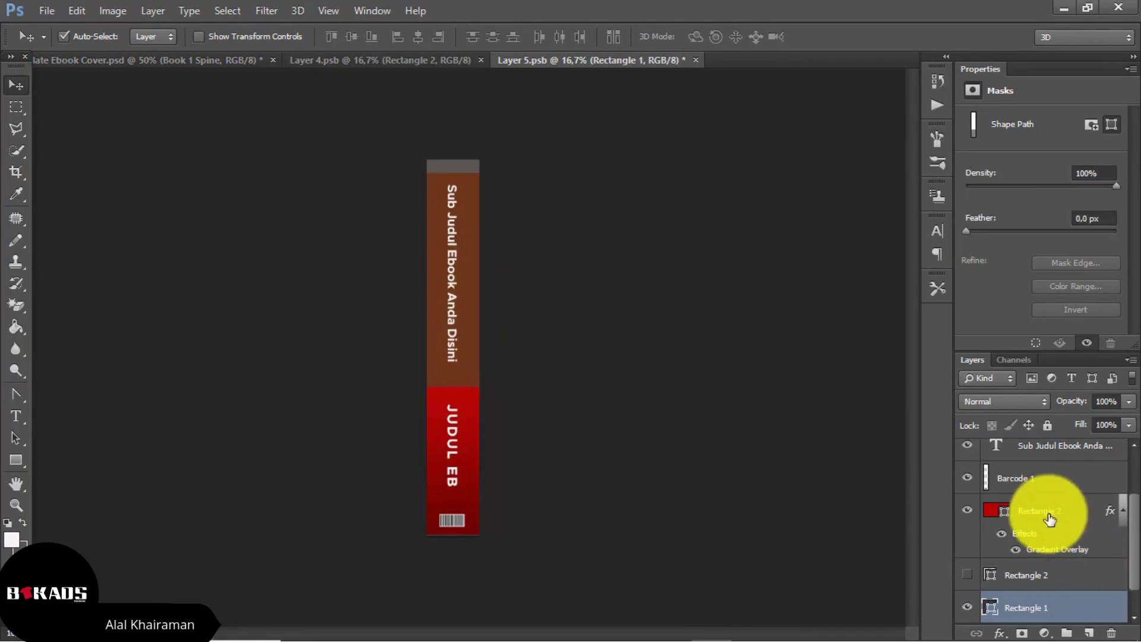
{"action": "left_click", "coordinate": [1064, 508]}
{"action": "left_click_drag", "start_coordinate": [1064, 508], "coordinate": [1026, 585]}
{"action": "left_click_drag", "start_coordinate": [487, 324], "coordinate": [467, 309]}
Save Layer 5.psb with the shifted rectangle and compare the spine's color boundary with the cover on the mockup.
{"action": "left_click", "coordinate": [47, 13]}
{"action": "left_click", "coordinate": [132, 195]}
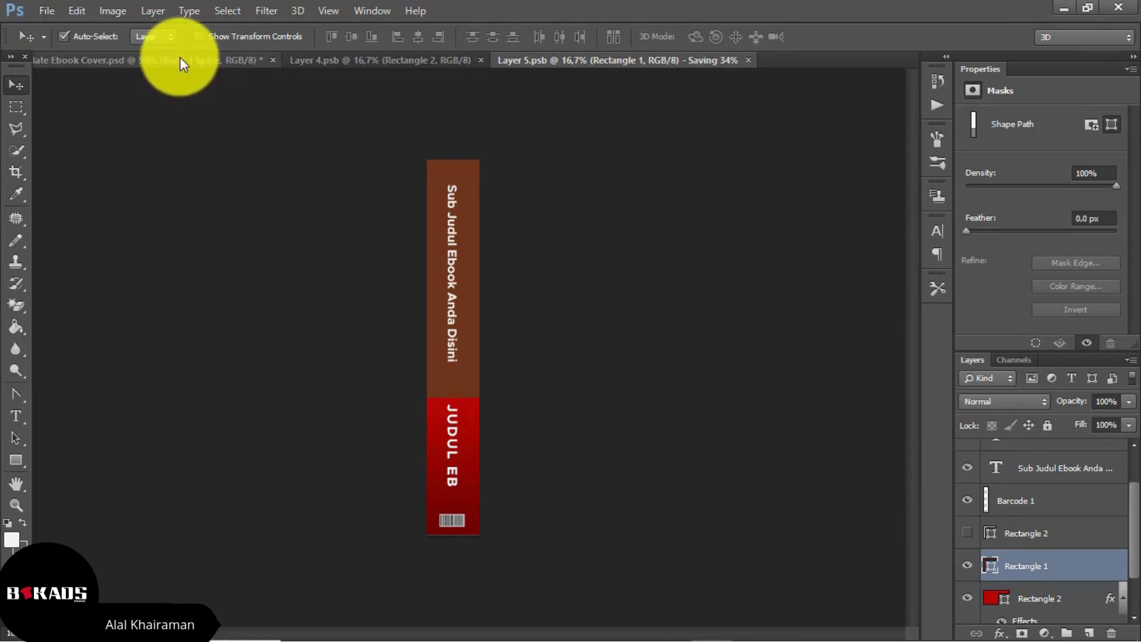
{"action": "left_click", "coordinate": [180, 57]}
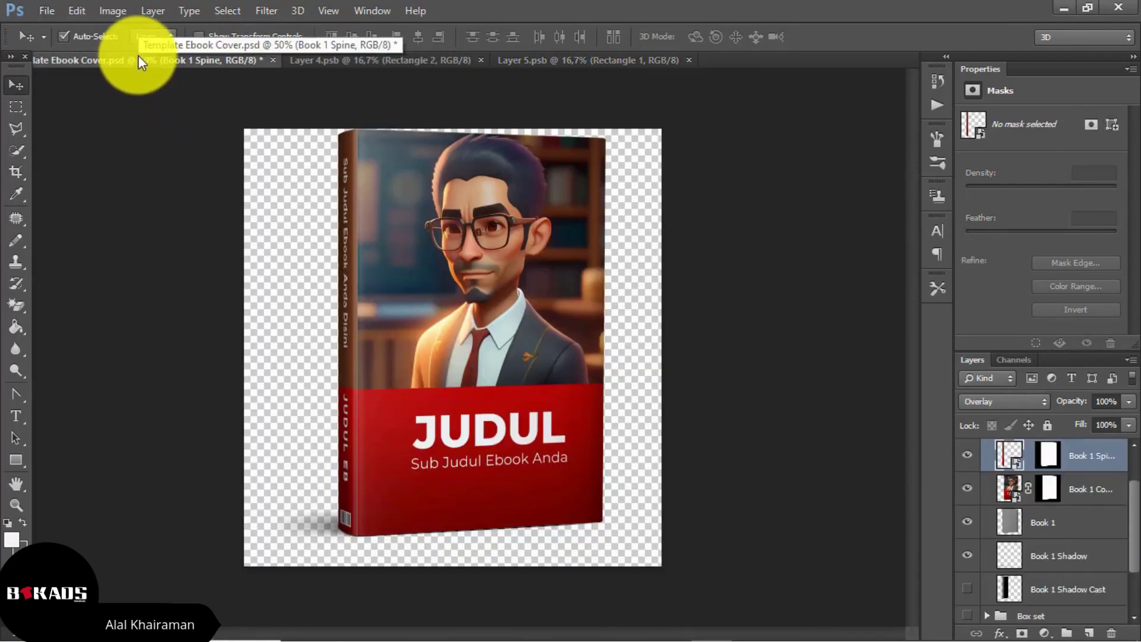
Fill the spine's Rectangle 1 with dark blue 102c38 sampled from the upper corner of the cover image.
{"action": "left_click", "coordinate": [437, 61]}
{"action": "left_click", "coordinate": [13, 541]}
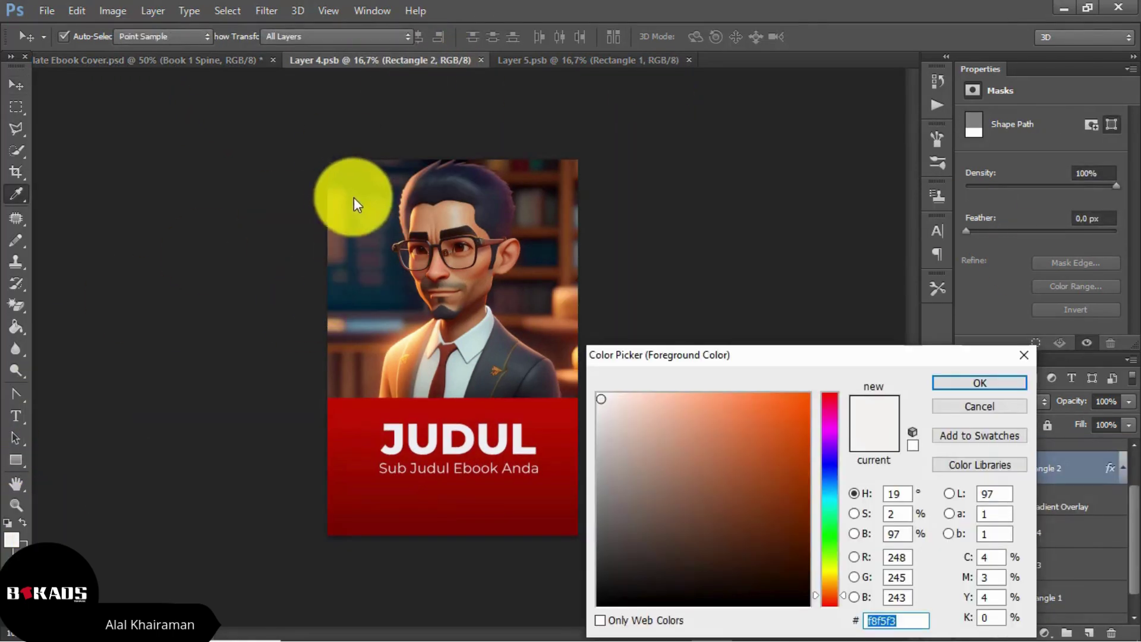
{"action": "left_click", "coordinate": [338, 173]}
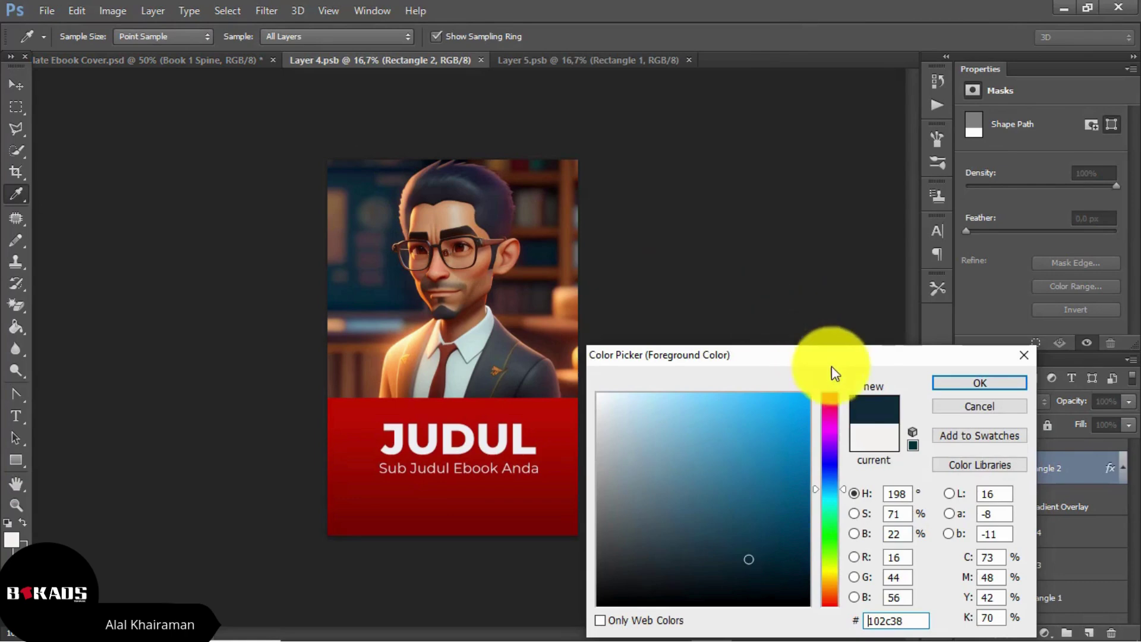
{"action": "left_click", "coordinate": [966, 386]}
{"action": "key", "text": "v"}
{"action": "left_click", "coordinate": [602, 62]}
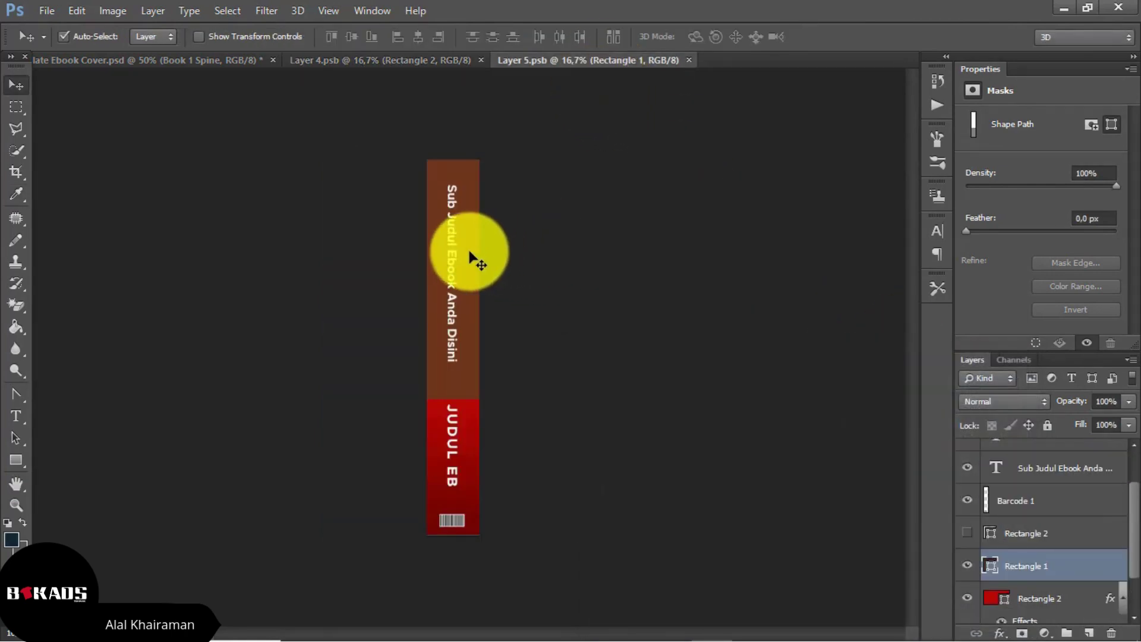
{"action": "key", "text": "shift+alt+Delete"}
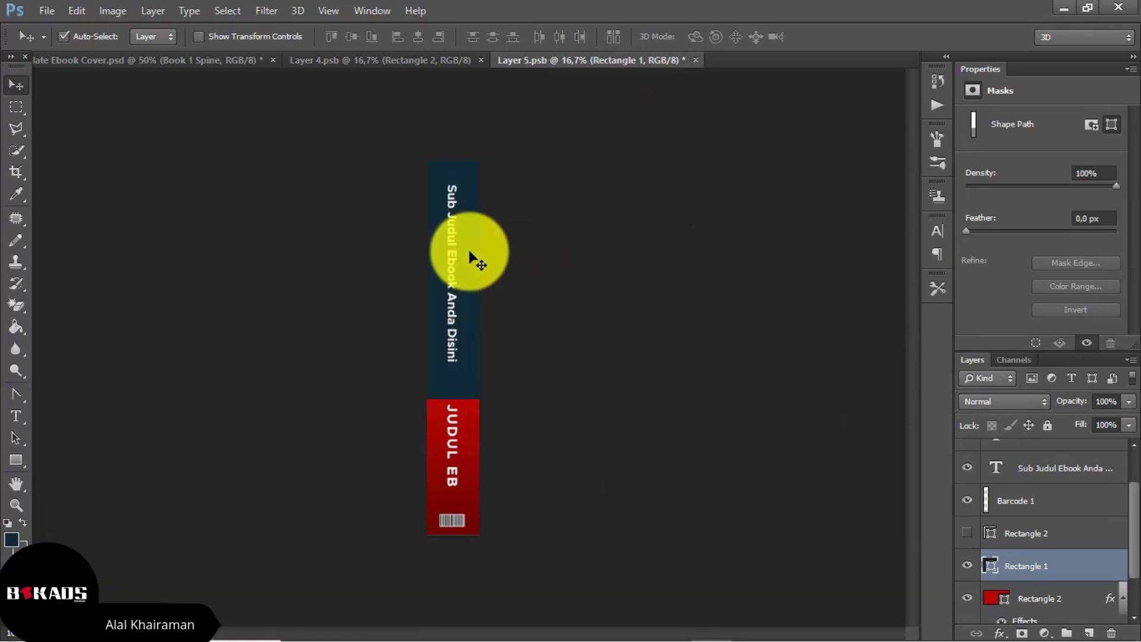
Save the dark blue spine in Layer 5.psb and return to the book mockup.
{"action": "left_click", "coordinate": [41, 9]}
{"action": "left_click", "coordinate": [76, 192]}
{"action": "left_click", "coordinate": [169, 59]}
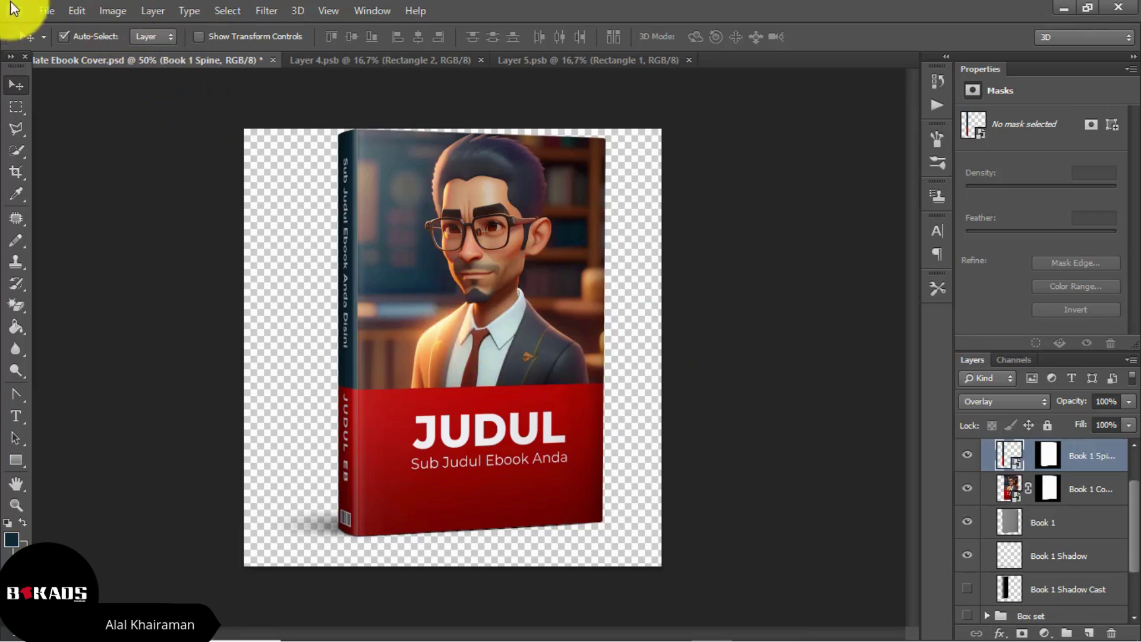
Resize the mockup image to 600 pixels wide with proportions constrained.
{"action": "left_click", "coordinate": [113, 11]}
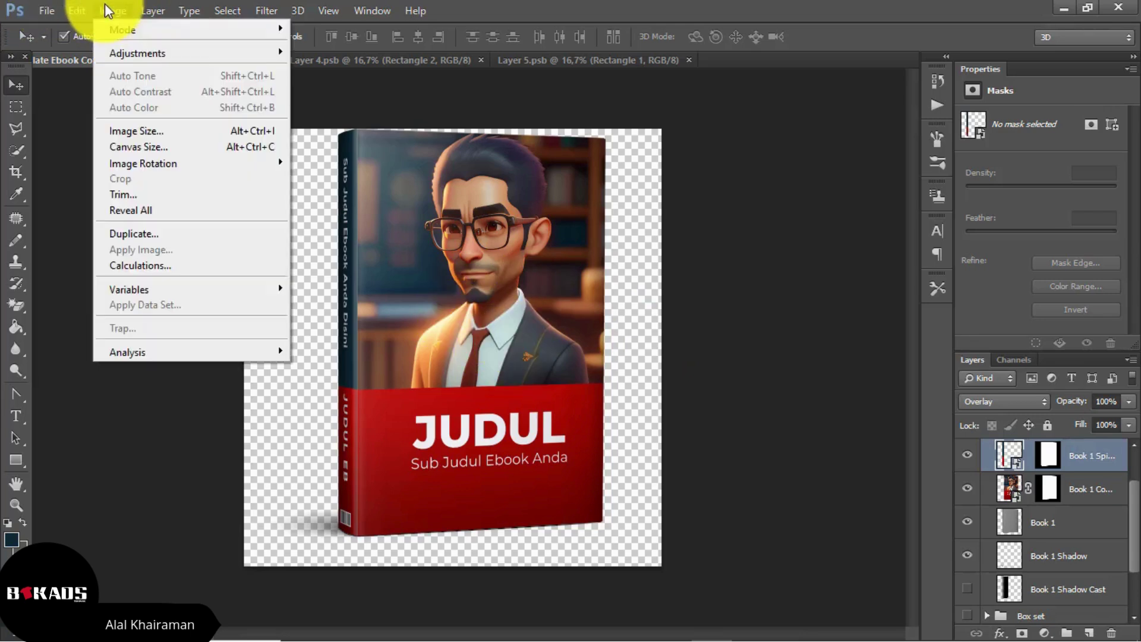
{"action": "left_click", "coordinate": [160, 136]}
{"action": "left_click", "coordinate": [763, 189]}
{"action": "left_click_drag", "start_coordinate": [763, 190], "coordinate": [715, 184]}
{"action": "type", "text": "600"}
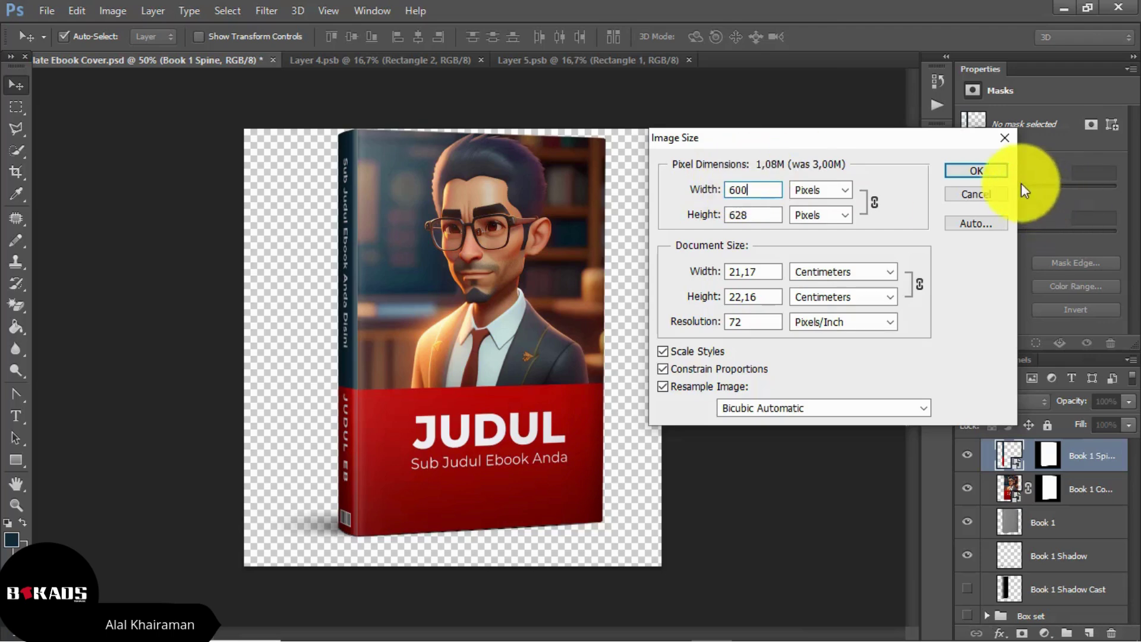
{"action": "left_click", "coordinate": [987, 171]}
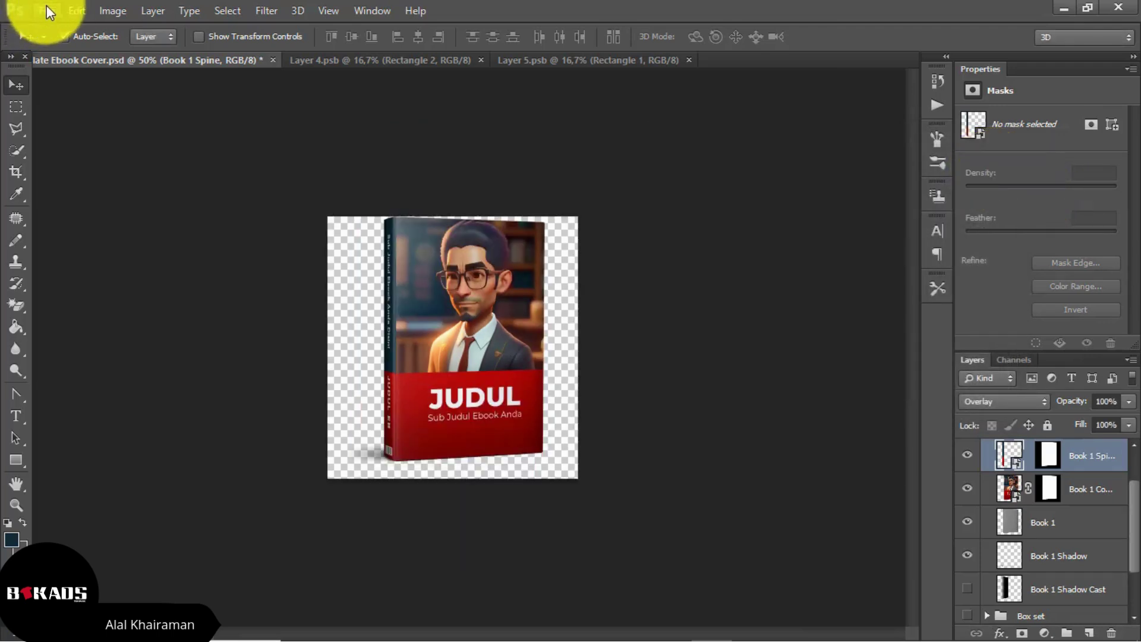
Export the mockup for web as a transparent PNG-24 named Template-Ebook-Cover in the Template folder.
{"action": "left_click", "coordinate": [46, 11]}
{"action": "left_click", "coordinate": [119, 242]}
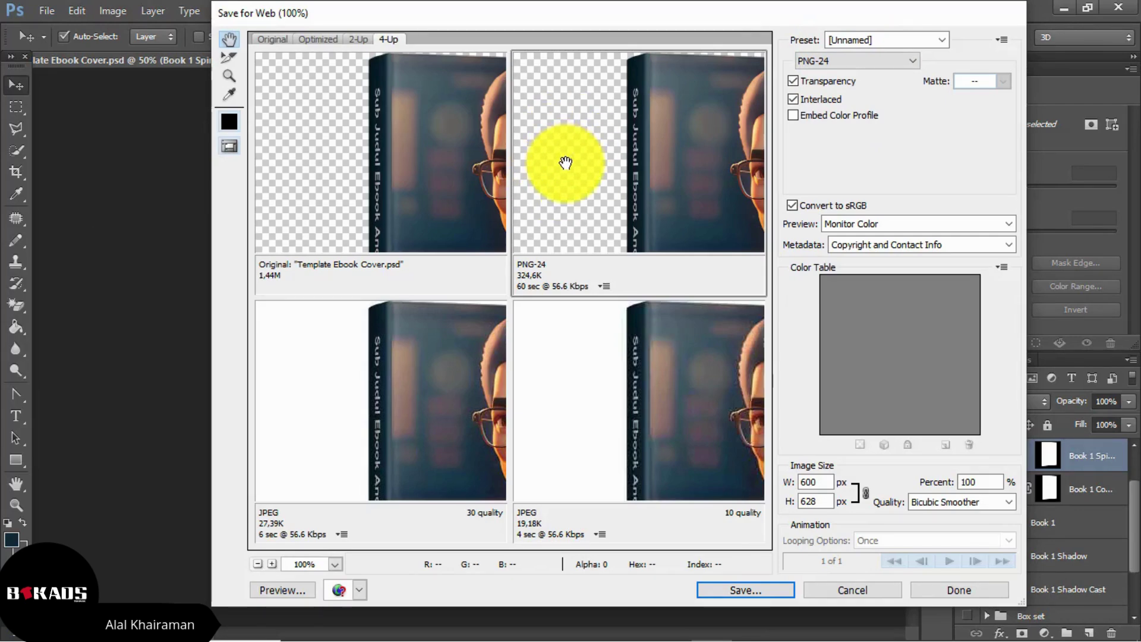
{"action": "left_click", "coordinate": [734, 585]}
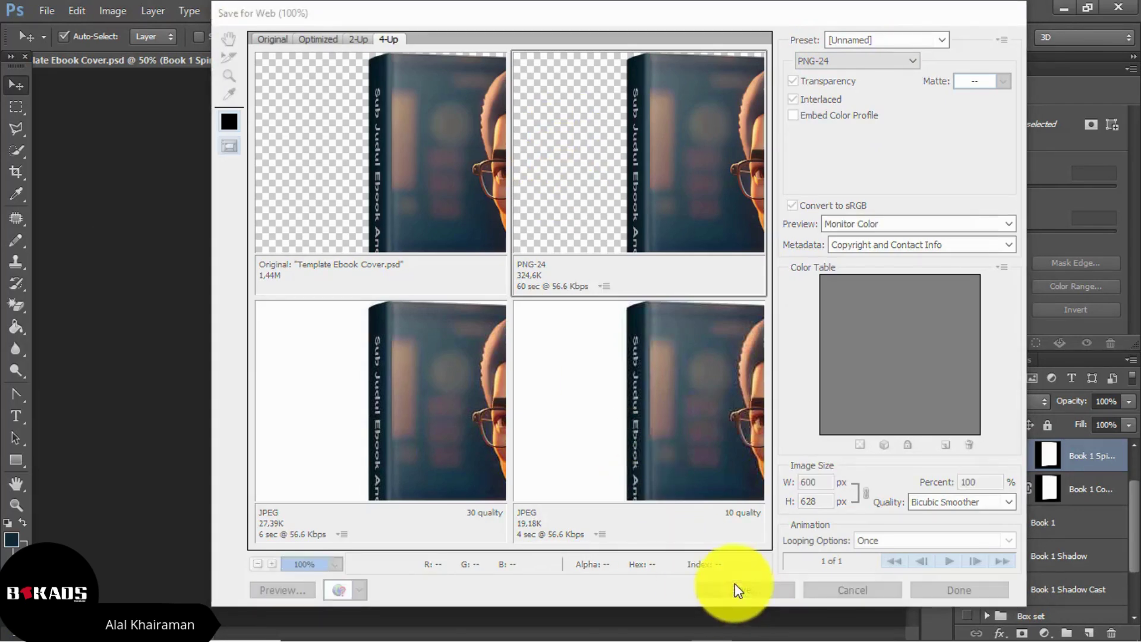
{"action": "left_click", "coordinate": [922, 503]}
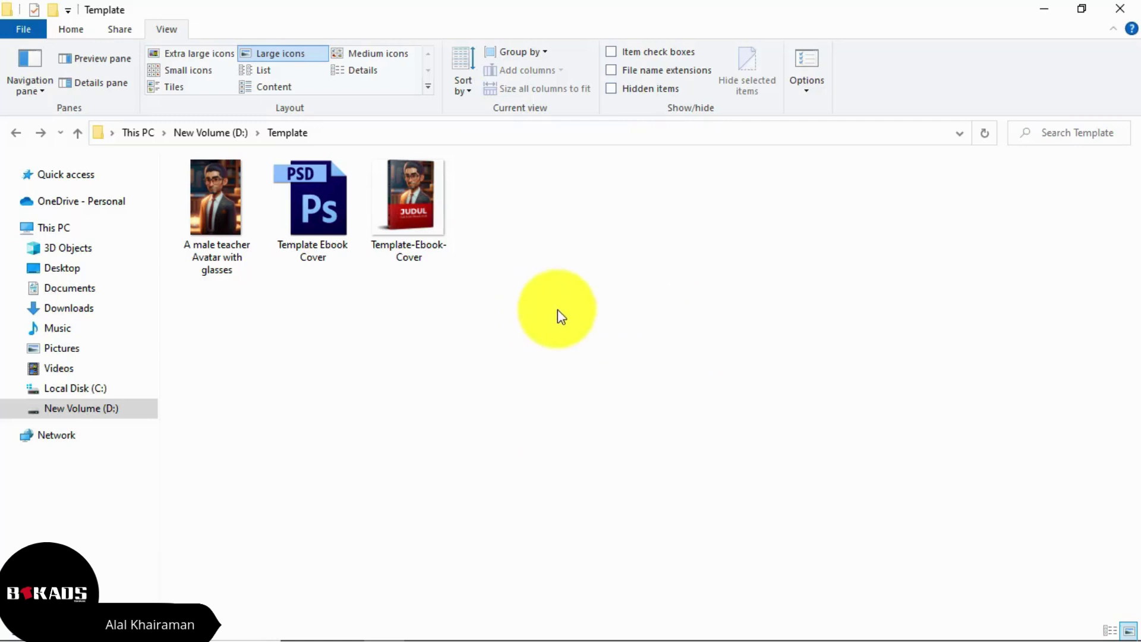
View the exported Template-Ebook-Cover.png from the Template folder and close the preview.
{"action": "left_click", "coordinate": [420, 206]}
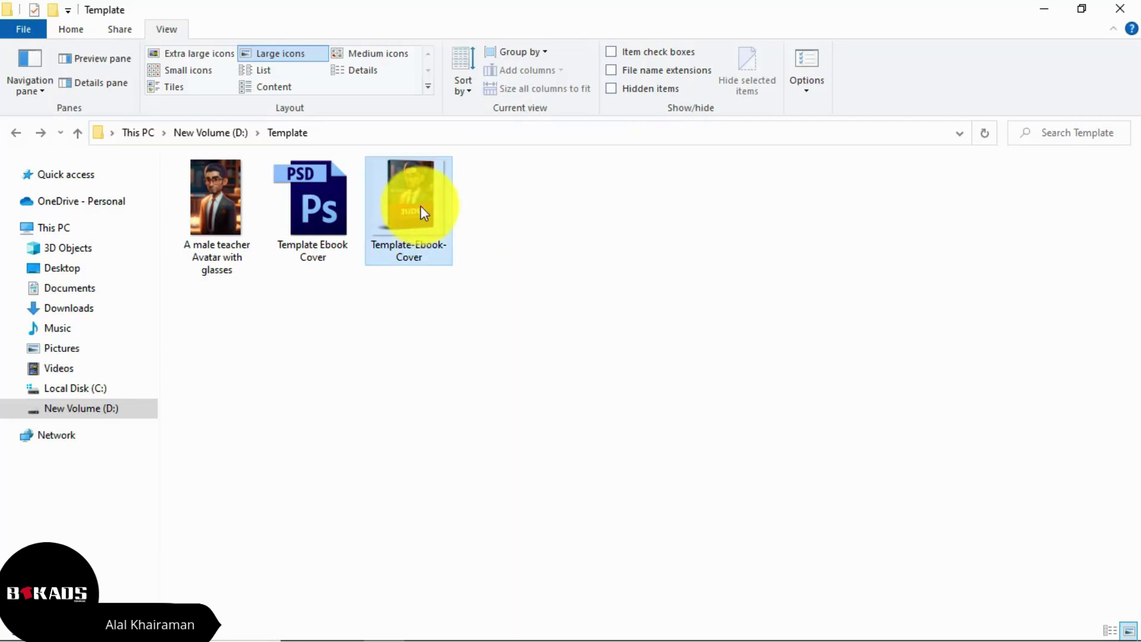
{"action": "double_click", "coordinate": [419, 205]}
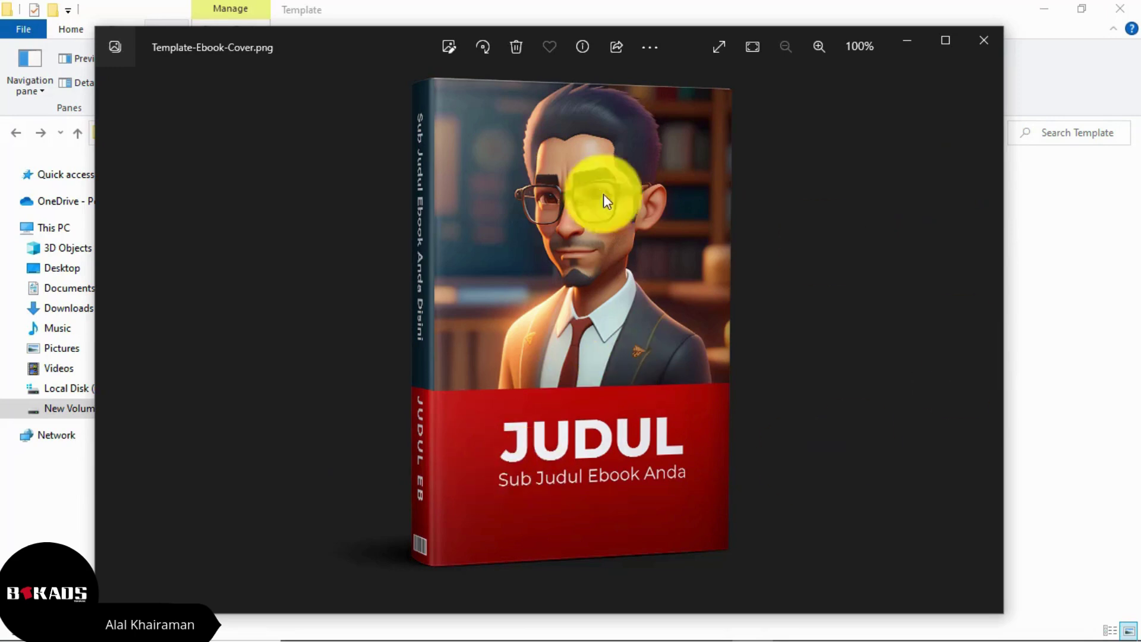
{"action": "key", "text": "Escape"}
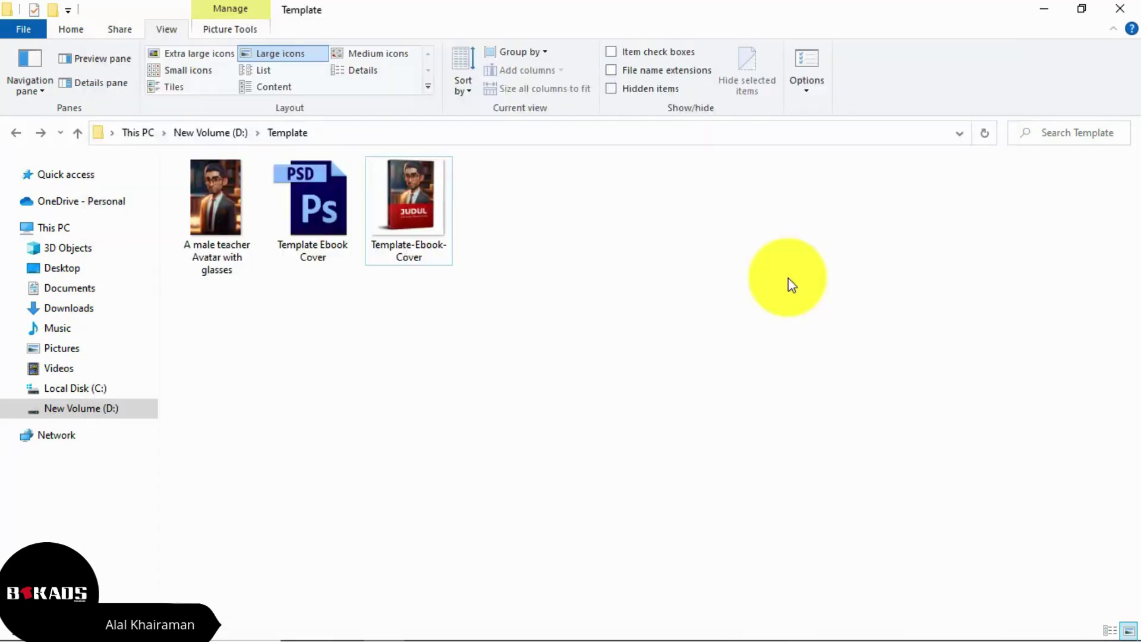